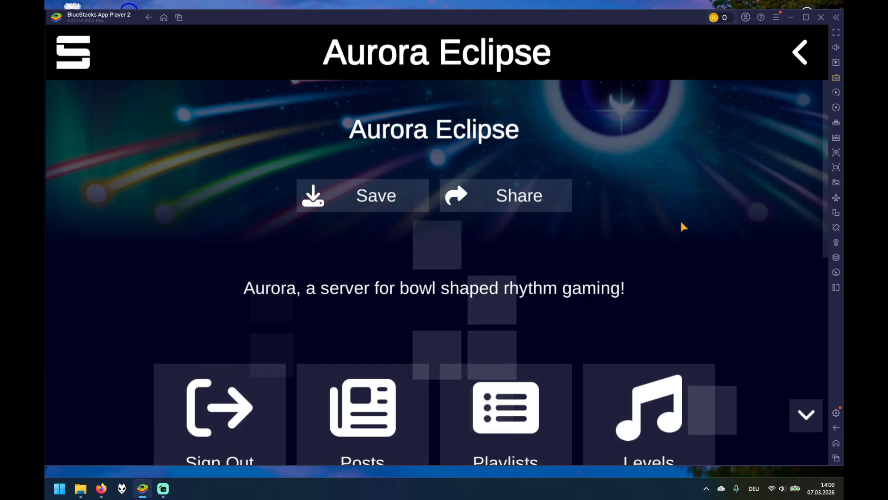
Step: Review the fields of the Create Level form on the Aurora Eclipse server, and return to the server's main page
left_click(650, 389)
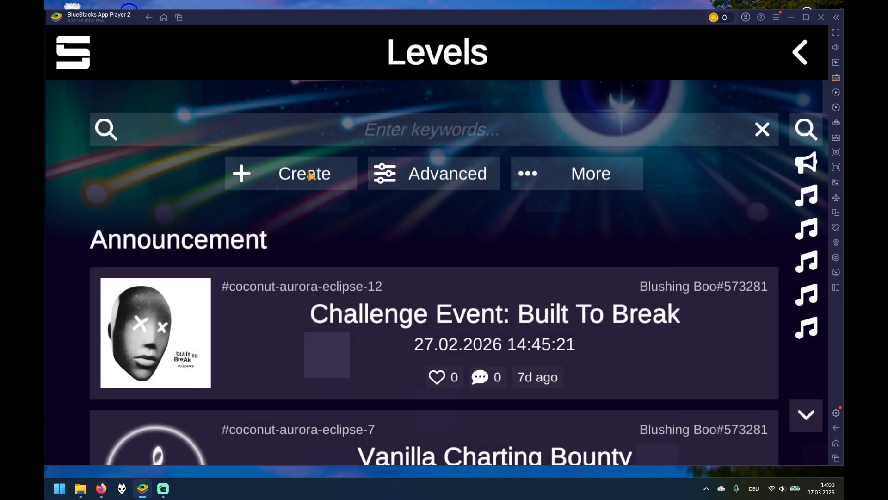
left_click(310, 173)
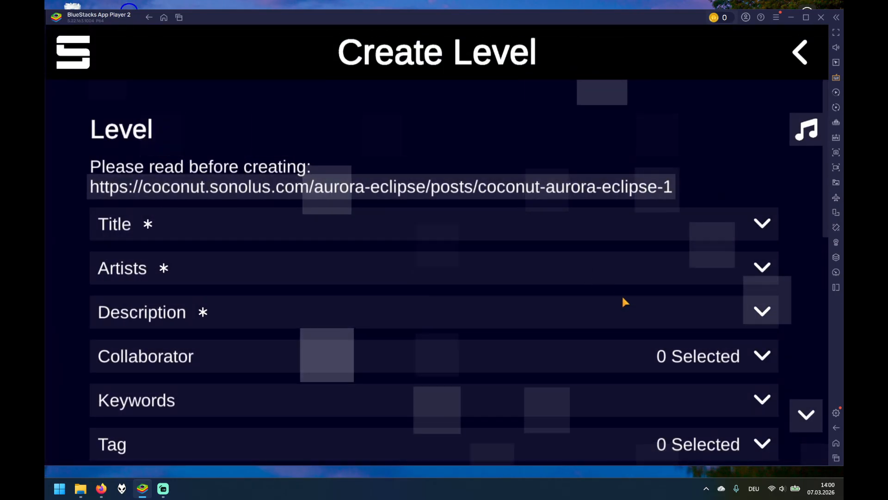
left_click_drag(625, 385, 531, 171)
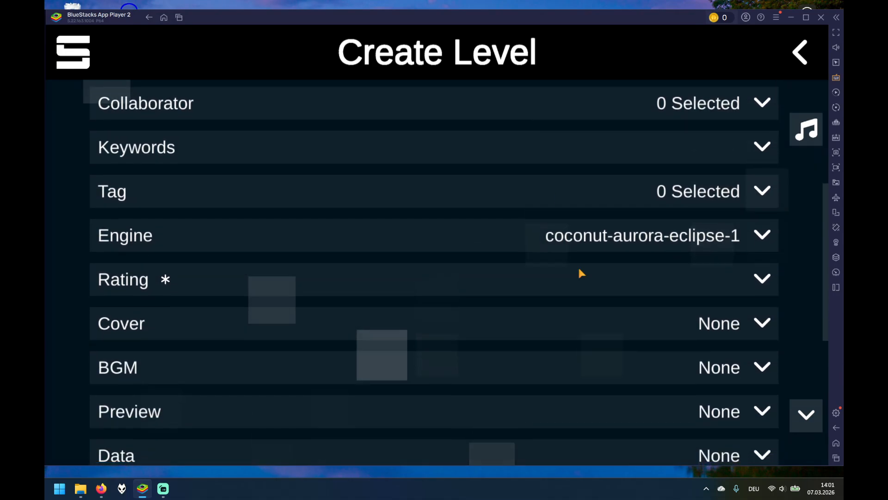
left_click_drag(603, 361, 569, 327)
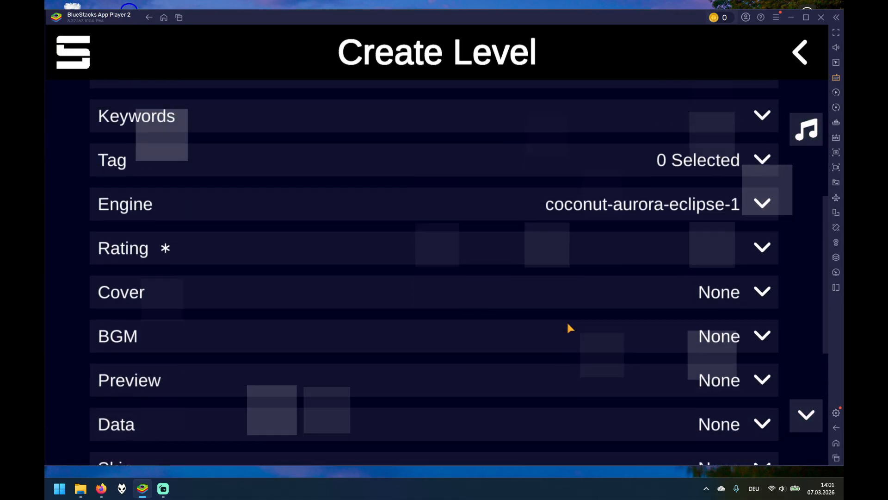
left_click_drag(539, 228, 591, 290)
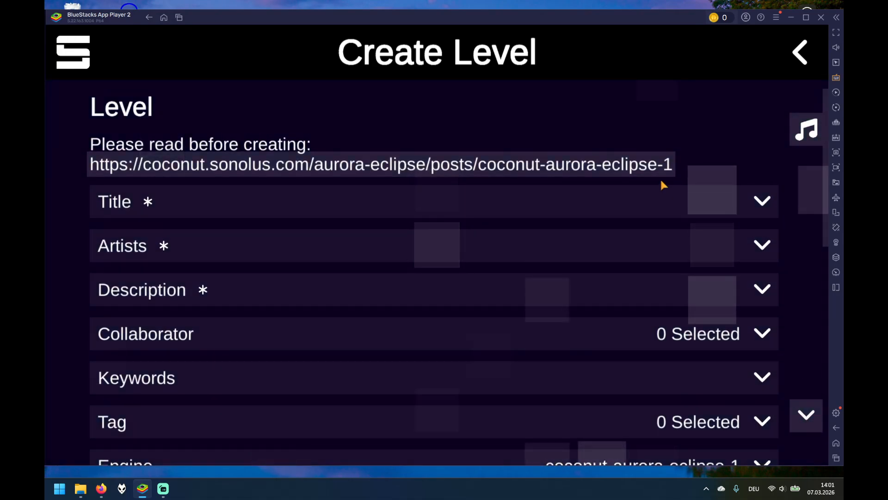
left_click_drag(661, 185, 657, 321)
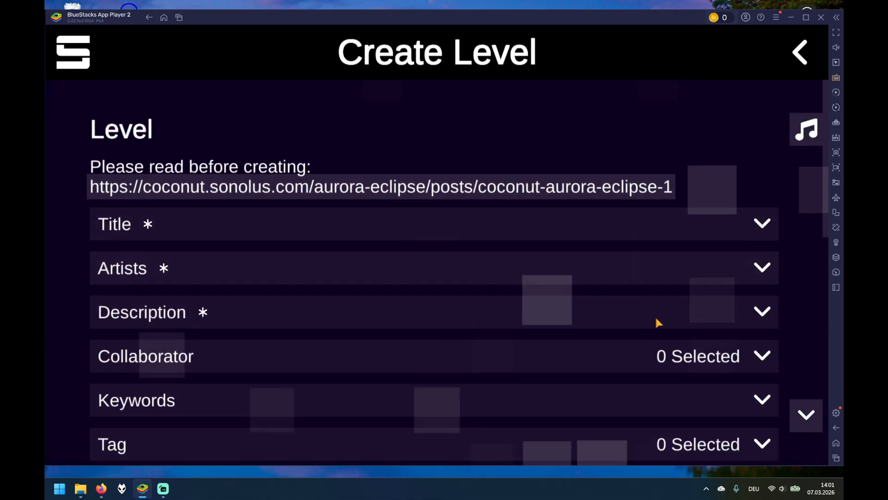
left_click(800, 52)
left_click(801, 53)
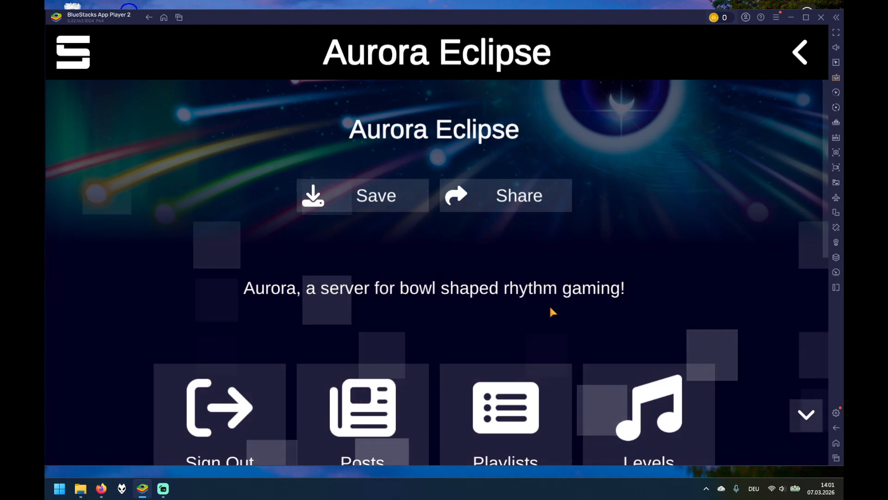
Step: Open Audacity and import the Jenny audio file from the Musik folder into the empty project
left_click(791, 19)
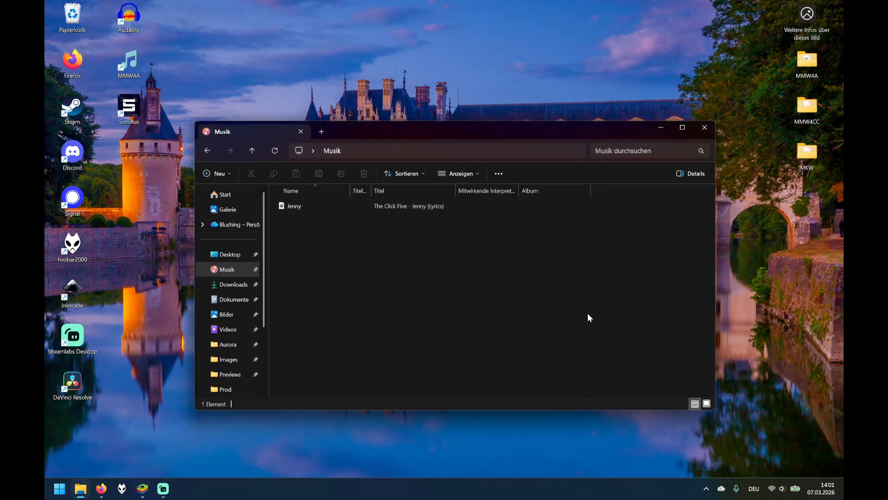
left_click_drag(624, 318, 335, 193)
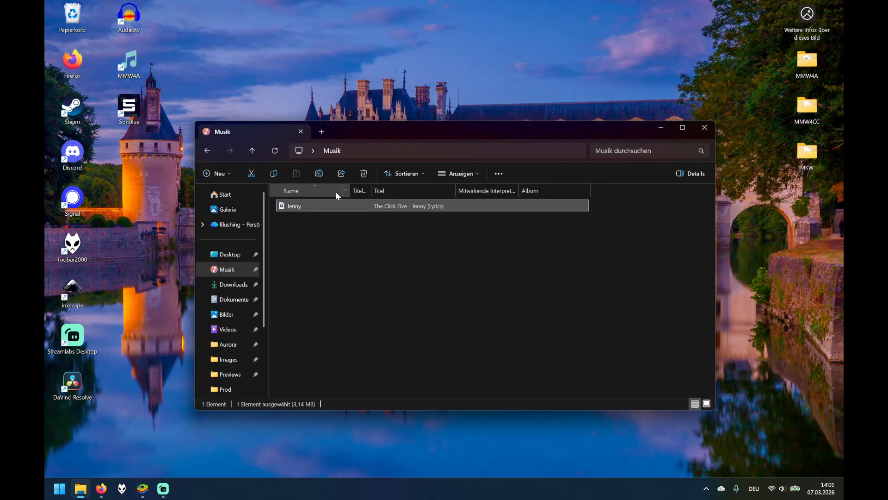
left_click(630, 327)
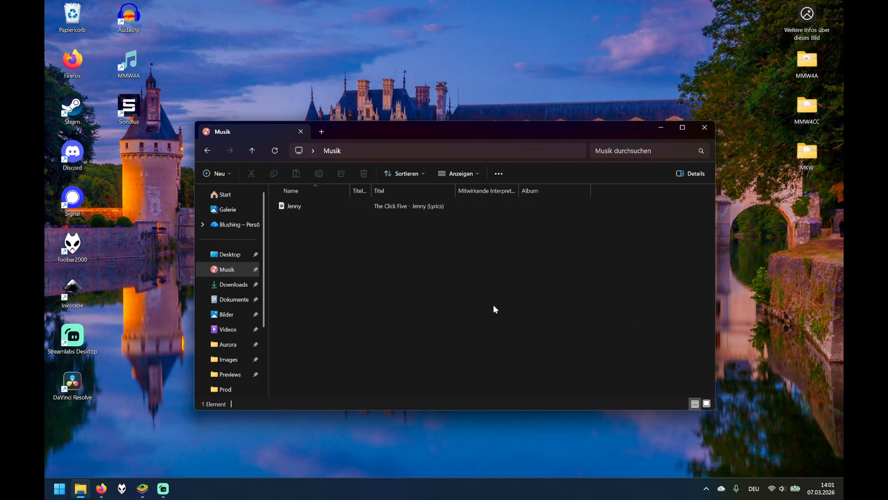
double_click(131, 18)
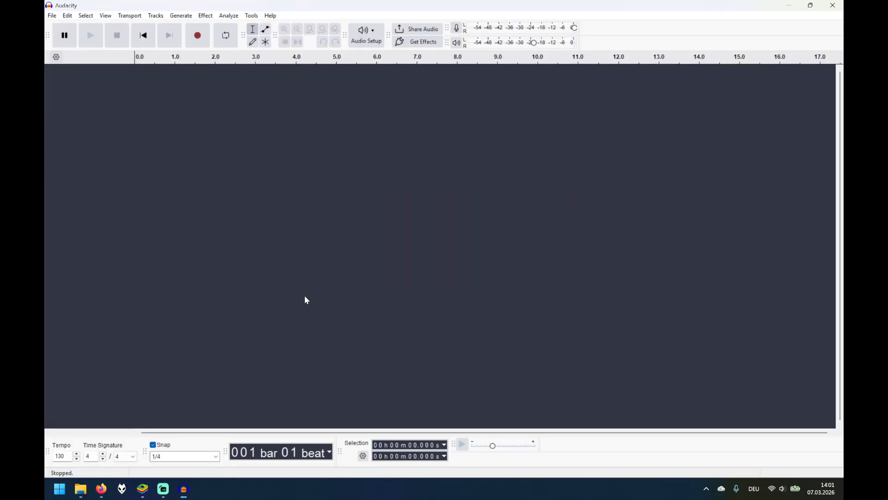
left_click(80, 489)
left_click(297, 208)
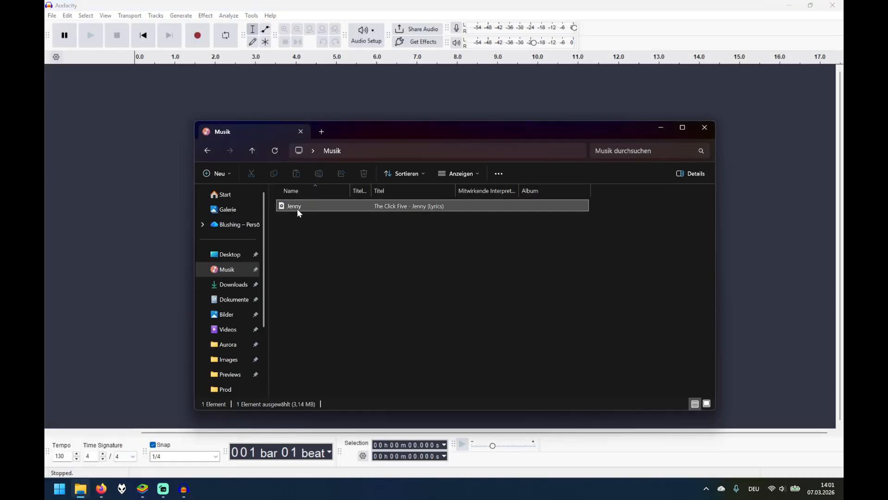
left_click_drag(320, 209, 331, 99)
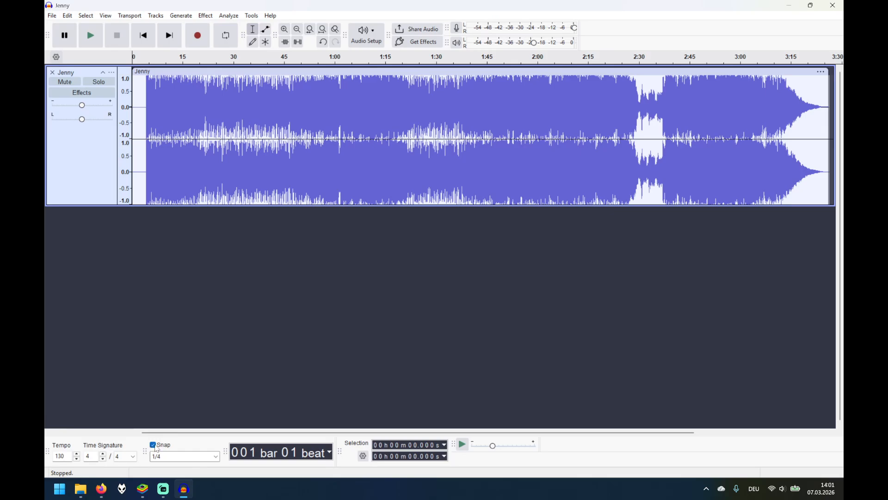
Step: Turn off snapping and play the Jenny track from where the music starts, at about 4.4 s
left_click(157, 448)
double_click(65, 457)
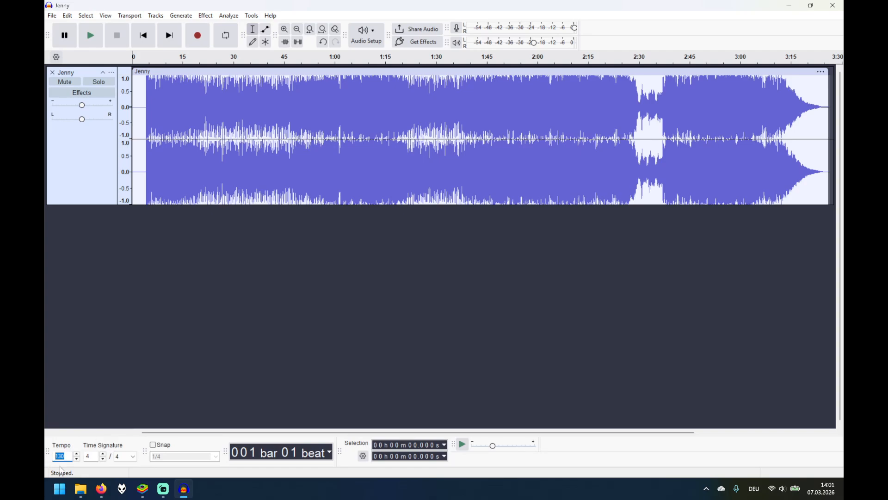
left_click(148, 100)
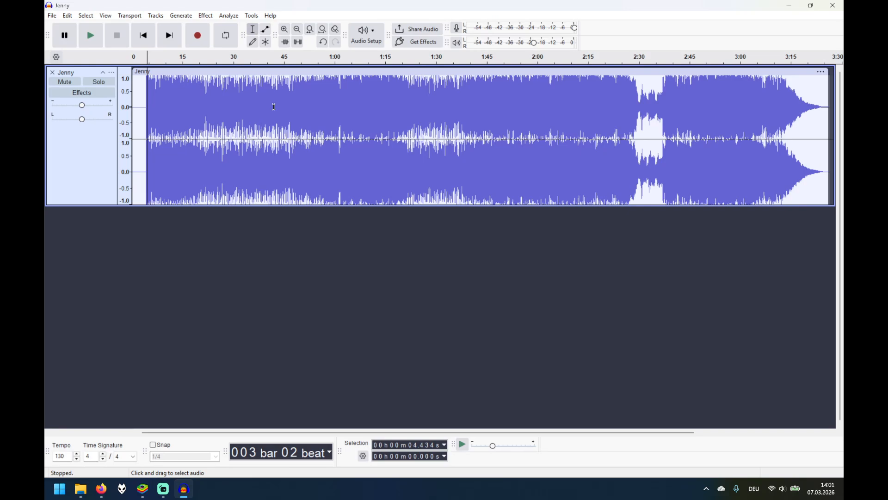
key("space")
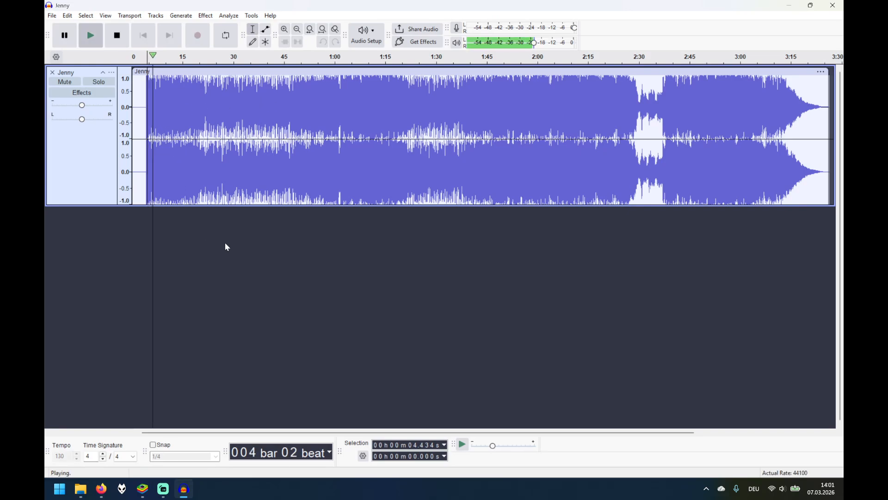
key("space")
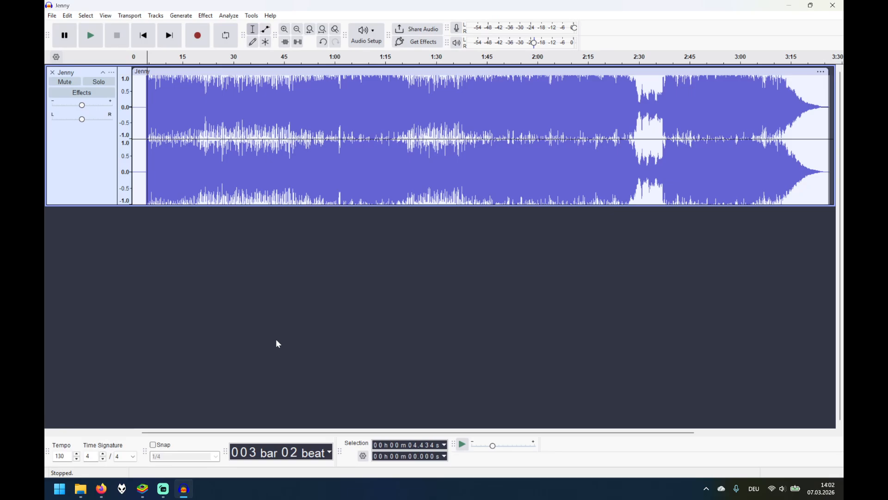
Step: Switch to the Tap for Beats Per Minute page in Firefox and tap a trial series of 12 beats
left_click(101, 489)
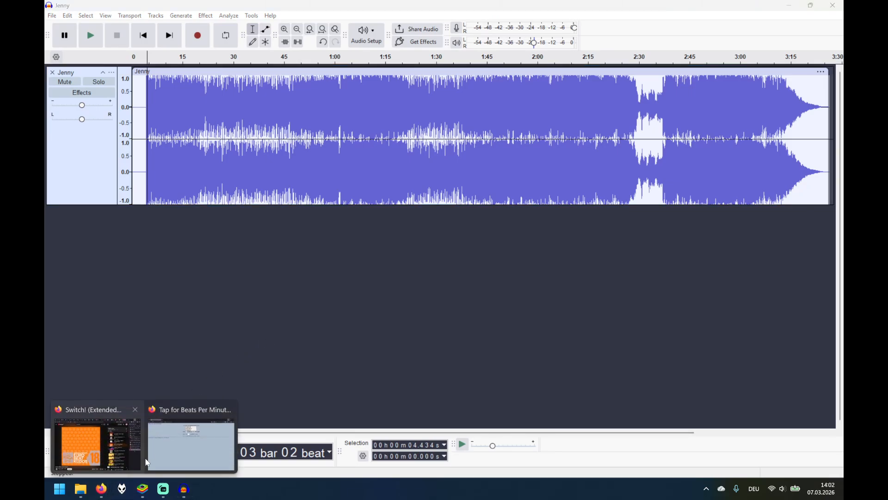
left_click(147, 462)
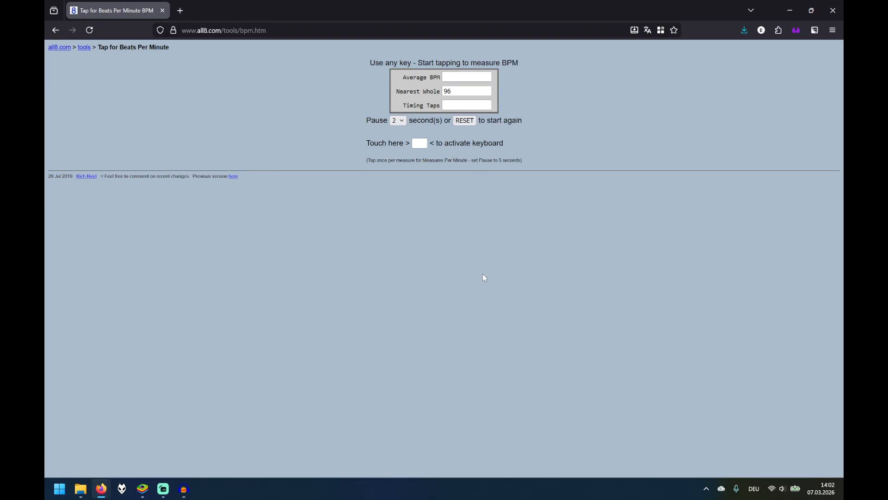
key("space")
key("space")
key("space")
key("space")
key("space")
key("space")
key("space")
key("space")
key("space")
key("space")
key("space")
key("space")
Step: Play the Jenny track in Audacity from about 3.6 s, tap its beat on the BPM page, and stop playback
left_click(188, 494)
left_click(144, 144)
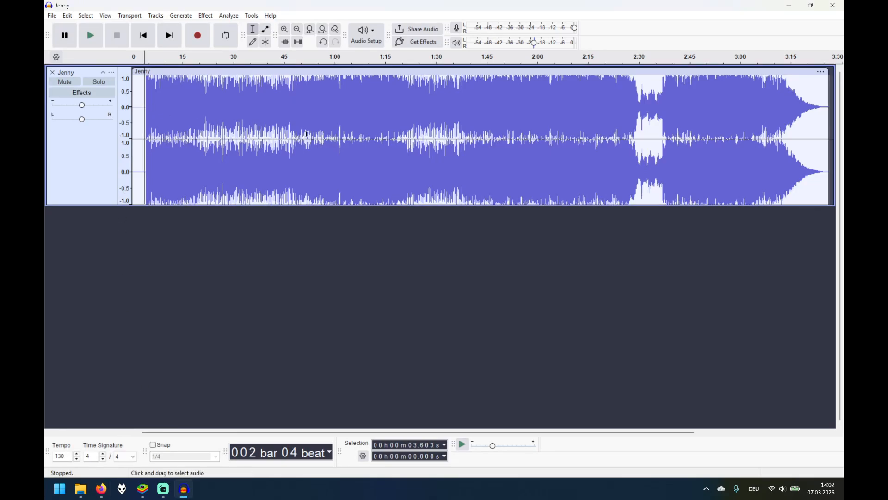
key("space")
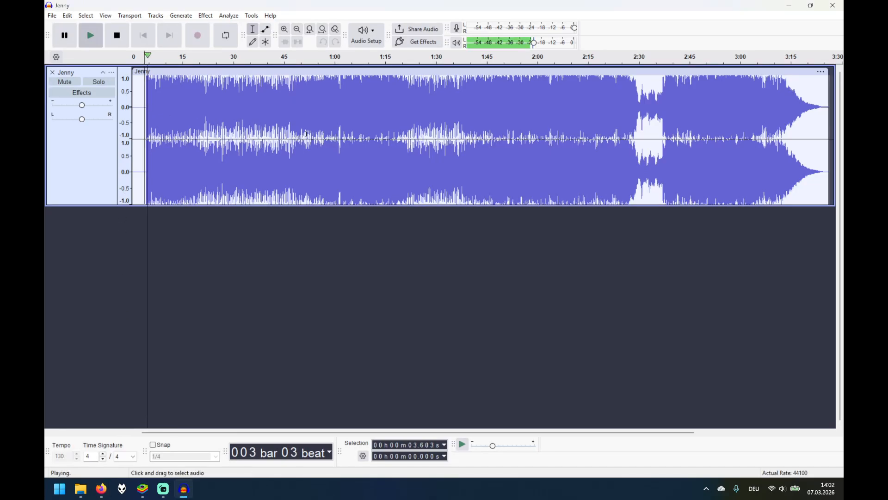
key("alt+Tab")
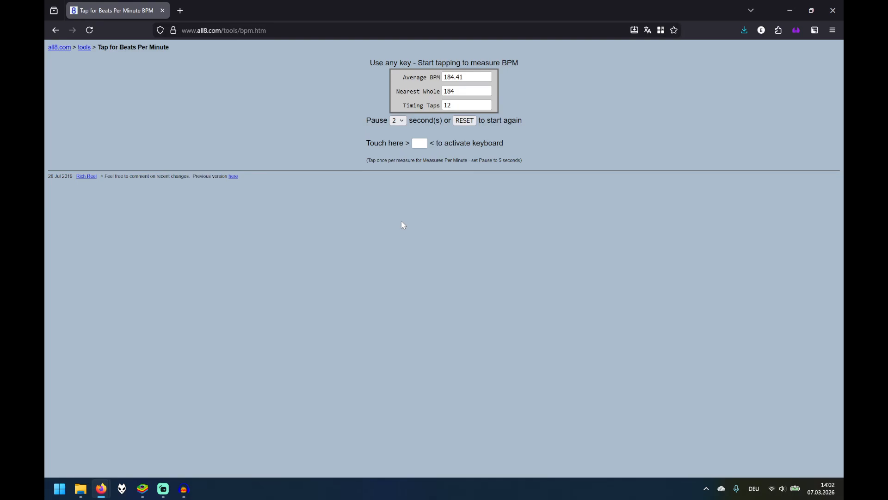
key("space")
key("space")
key("space")
key("space")
key("space")
key("space")
key("space")
key("space")
key("space")
key("space")
key("space")
key("space")
key("space")
key("alt+Tab")
key("space")
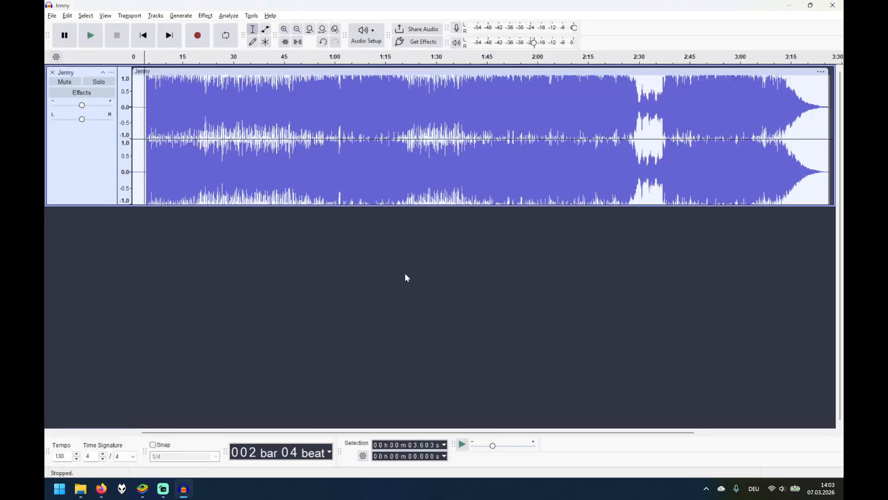
Step: Take the nearest whole BPM from the tapping page and set the Audacity project tempo to 96
key("alt+Tab")
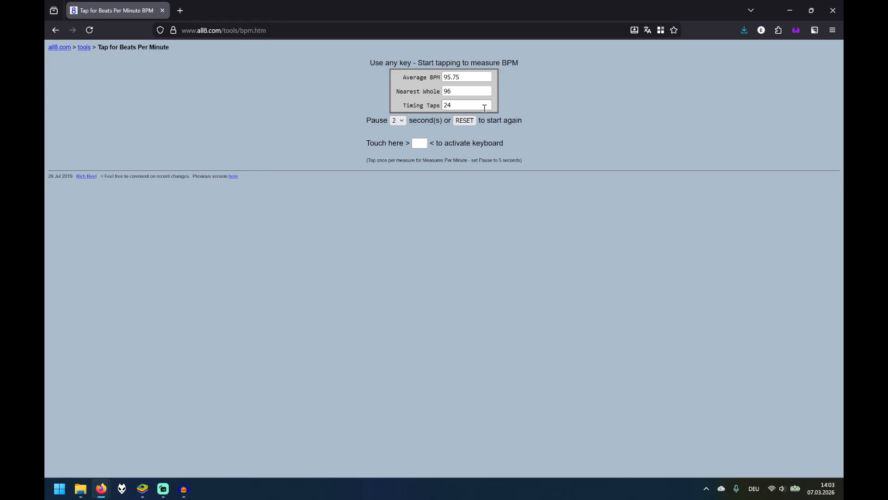
double_click(454, 91)
left_click(184, 489)
left_click_drag(68, 458, 45, 461)
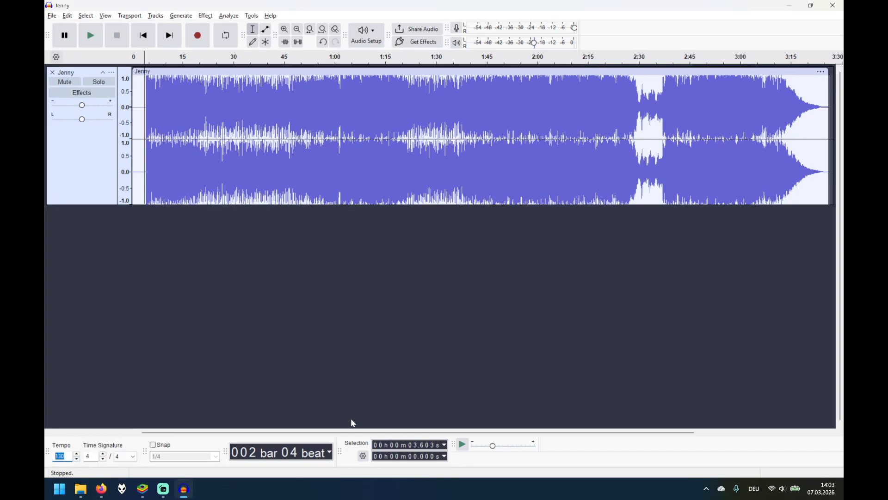
type("96")
key("Return")
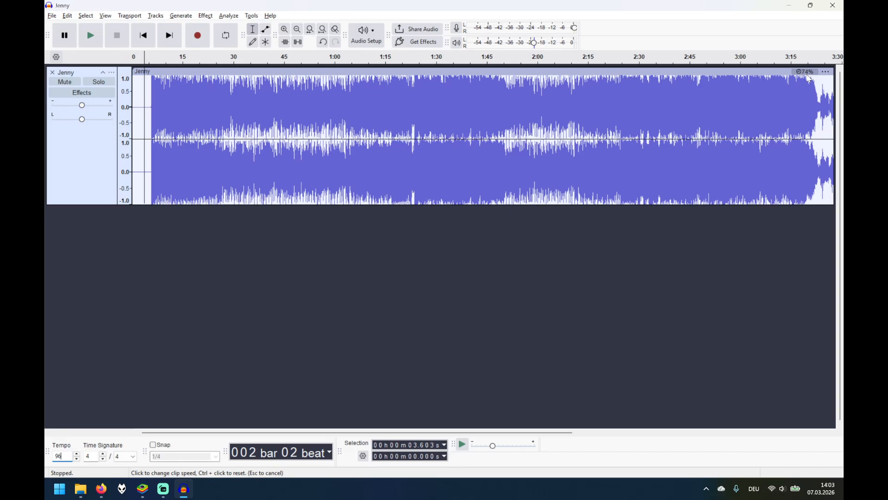
Step: Set the Jenny clip's speed to 100% in its Pitch and Speed settings
left_click(807, 74)
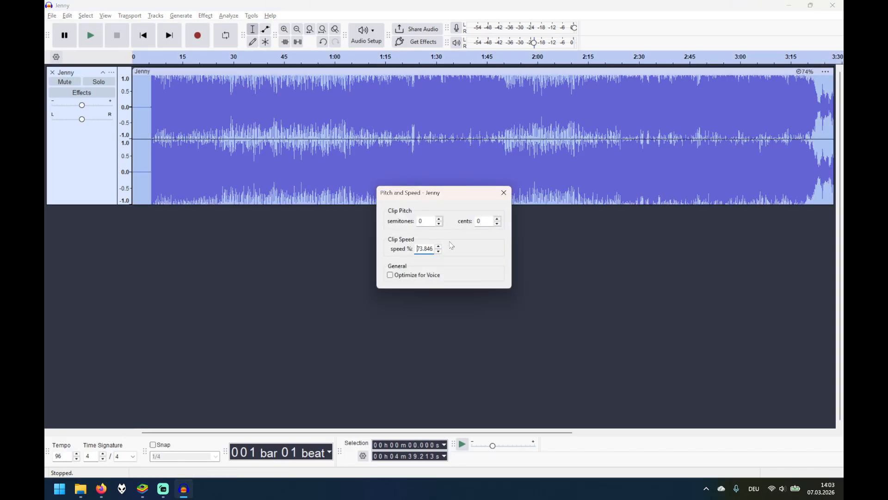
key("ctrl+a")
type("100")
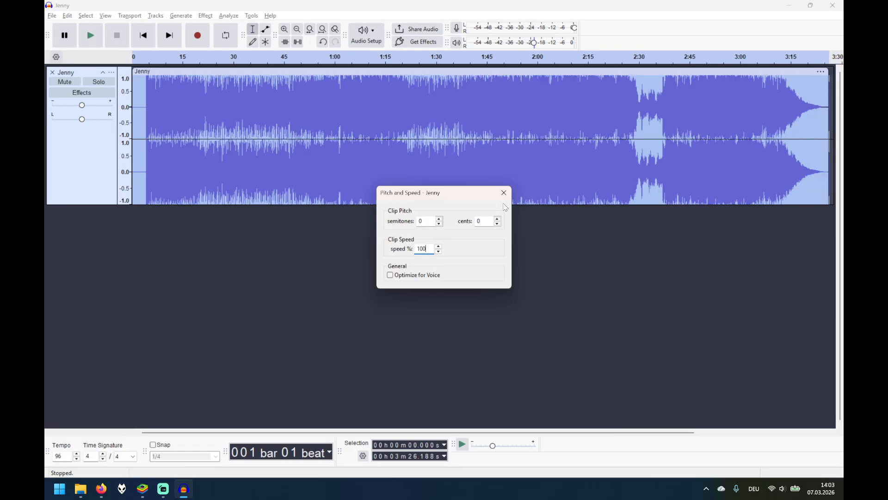
left_click(504, 192)
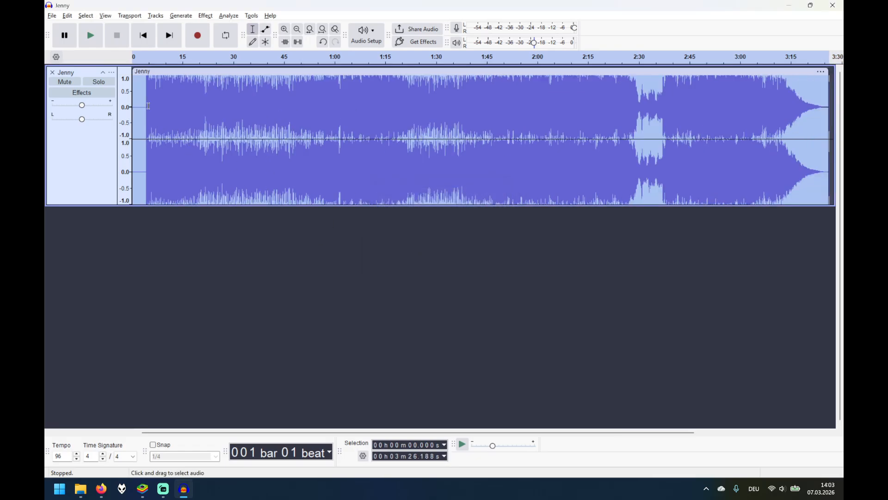
Step: Place the cursor near the start of the music and turn on snapping to 1/4 notes
left_click(148, 106)
scroll(219, 157, "up", 2)
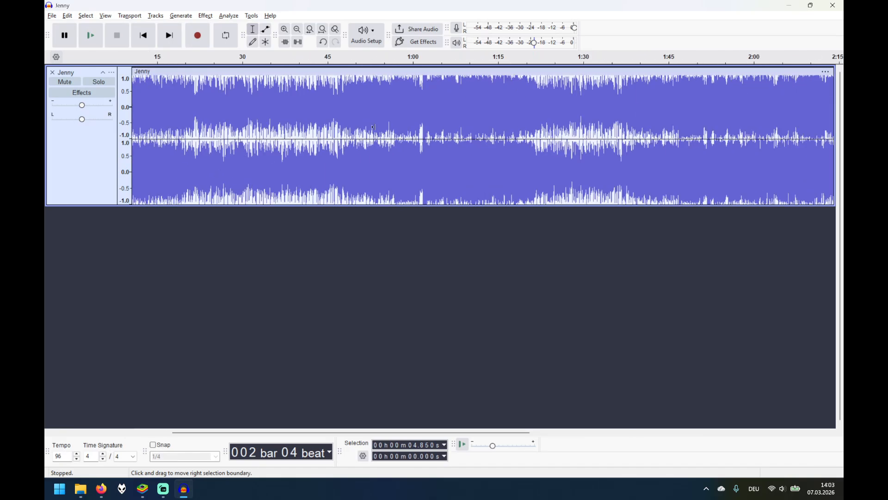
scroll(374, 127, "down", 3)
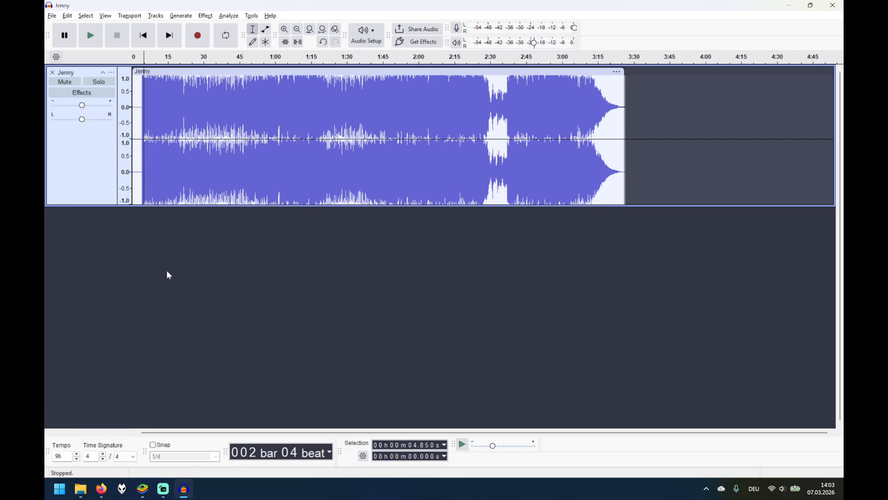
left_click(154, 444)
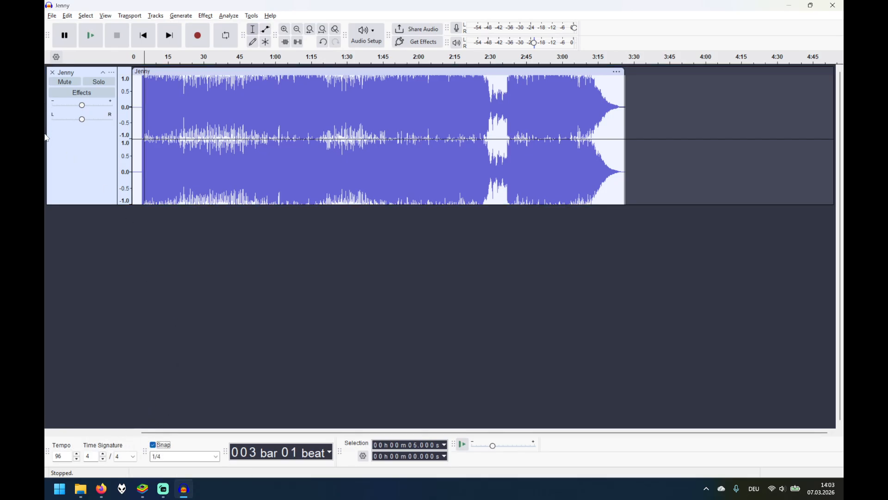
Step: Place the cursor on successive beat positions around the start of the music to compare them with the waveform, ending at 5.000 s
scroll(47, 138, "up", 6)
scroll(228, 106, "up", 3)
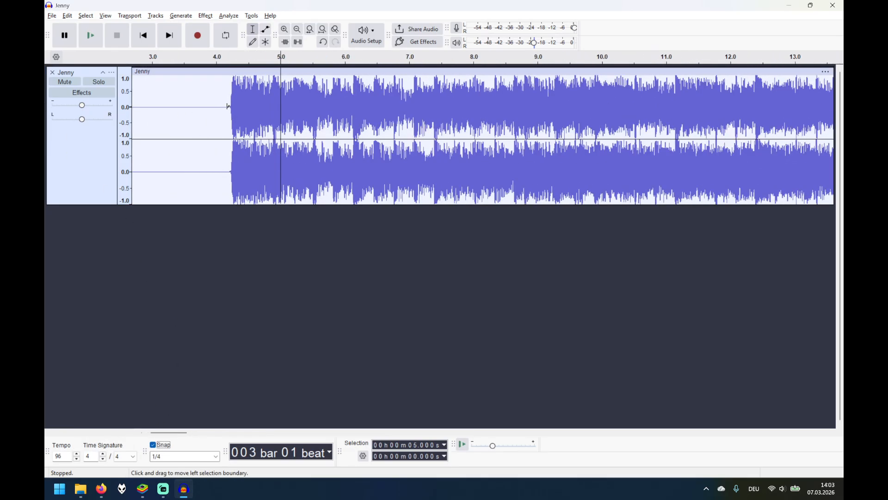
scroll(223, 90, "up", 1)
left_click(223, 98)
left_click(208, 119)
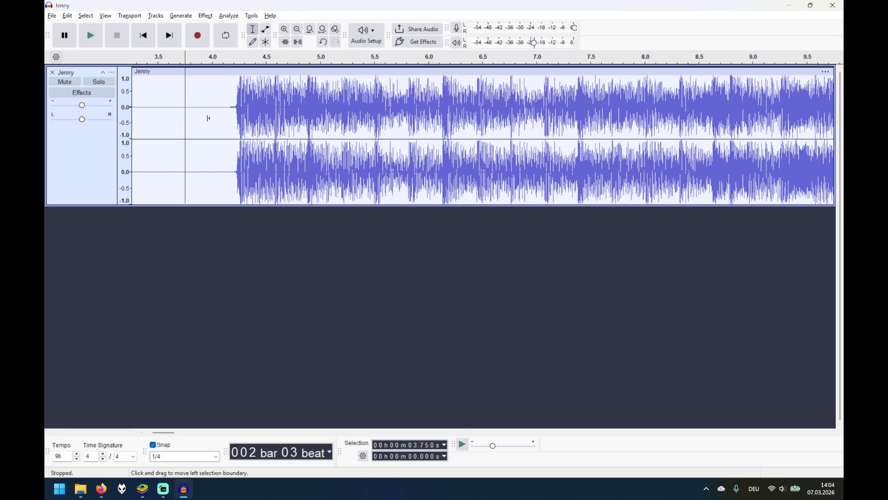
left_click(220, 119)
left_click(321, 117)
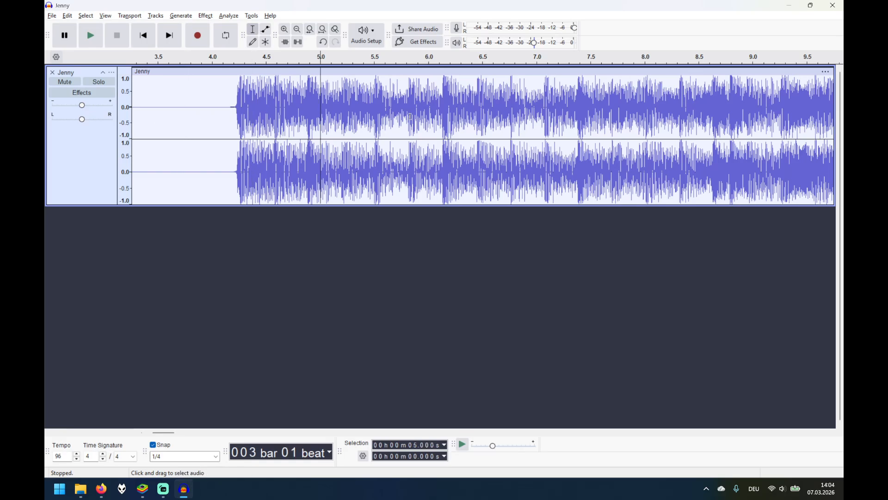
Step: Place the cursor on further beat positions around the music's start to compare them with the waveform, ending at 4.375 s
left_click(454, 117)
left_click(235, 124)
left_click(314, 124)
left_click(195, 123)
left_click(310, 123)
left_click(241, 124)
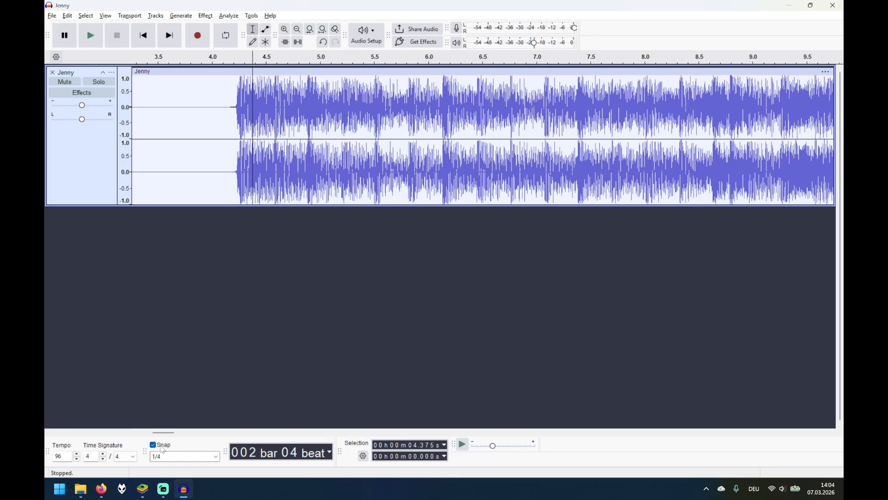
Step: Review the snap interval options, select 1/4 again and place the cursor at 4.375 s
left_click(163, 448)
left_click(162, 451)
left_click(198, 456)
left_click(215, 456)
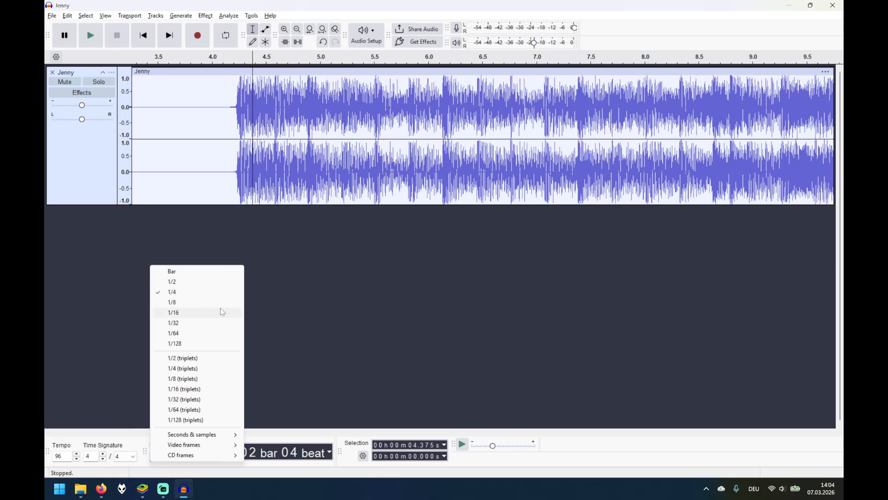
left_click(230, 291)
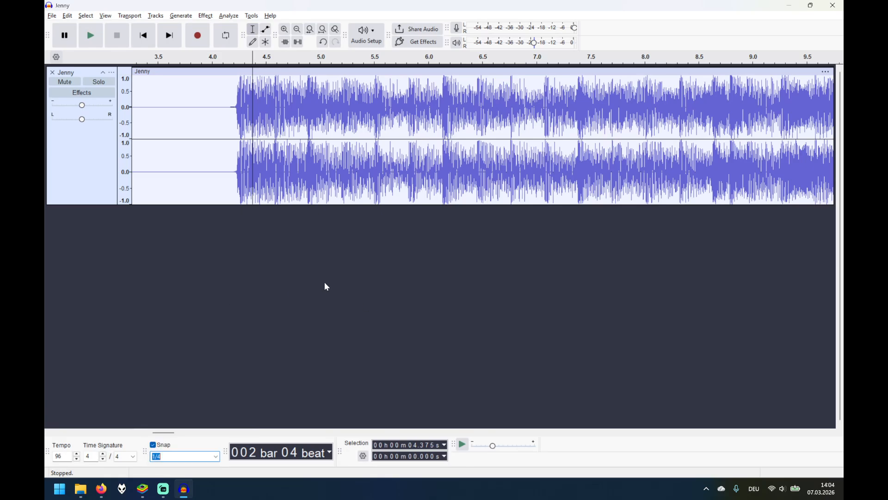
left_click(258, 132)
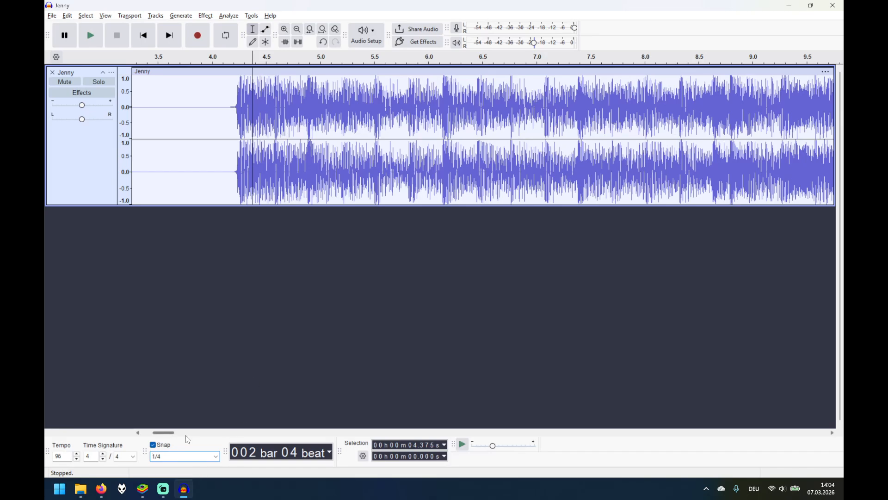
Step: Turn off snapping and examine the waveform closely at the strong beat near 6.135 s
left_click(154, 445)
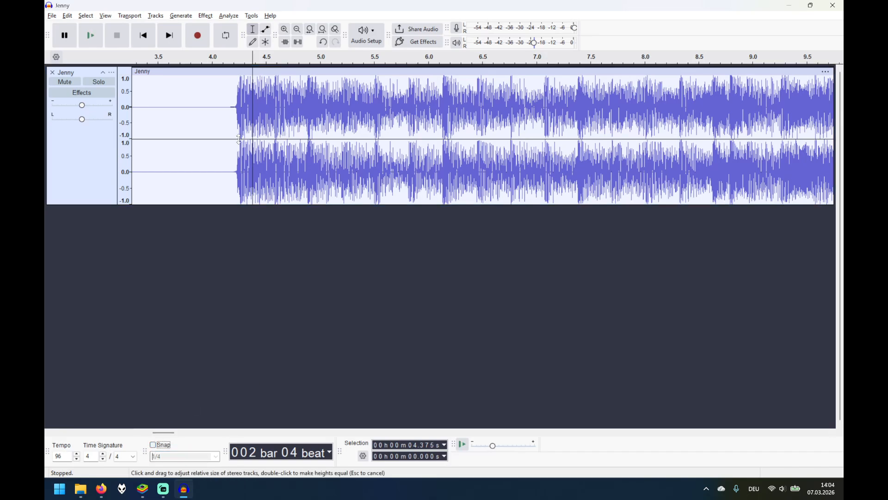
scroll(222, 147, "down", 1)
scroll(383, 103, "up", 1)
scroll(383, 103, "up", 5)
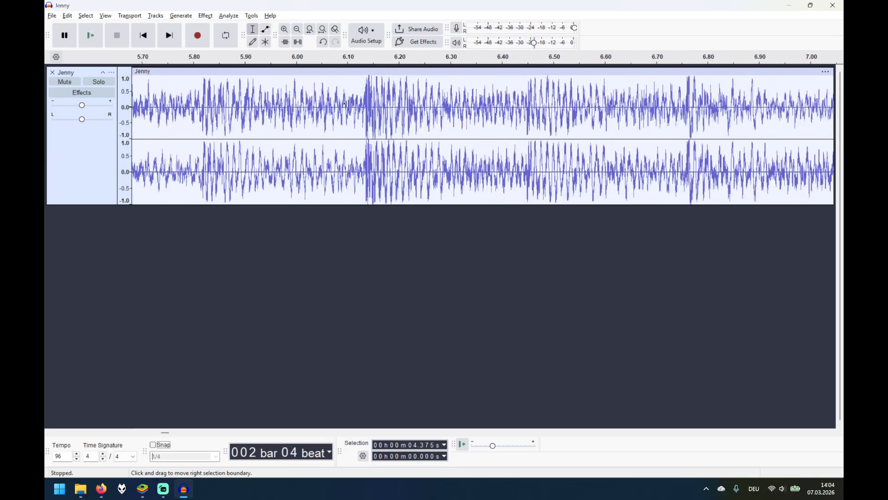
scroll(369, 109, "up", 2)
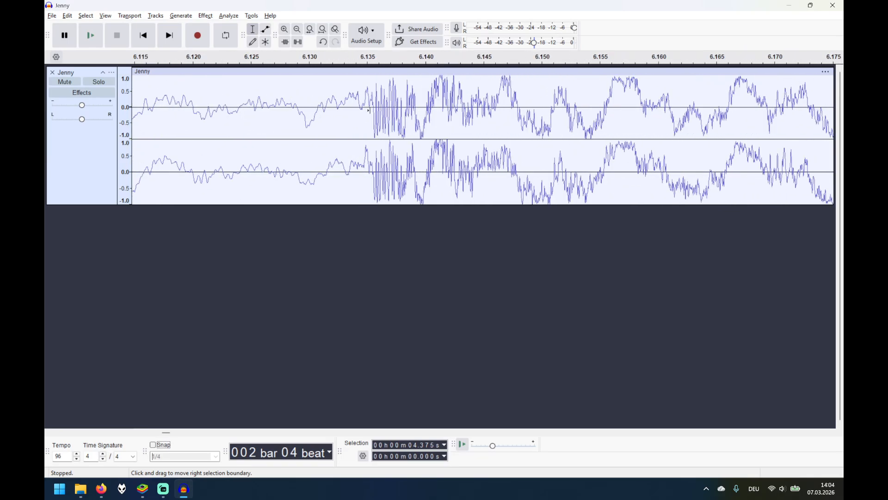
scroll(347, 117, "down", 7)
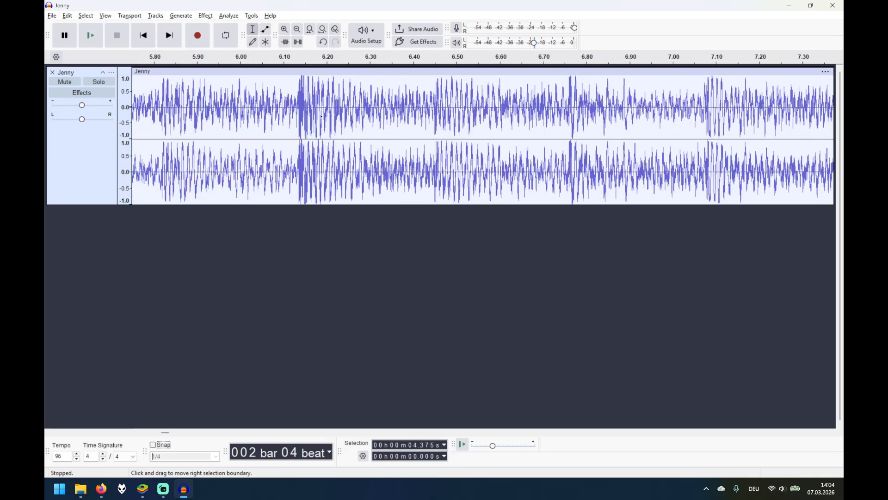
Step: Play the track repeatedly from 5.624 s to hear where the strong beat falls
left_click(357, 113)
key("space")
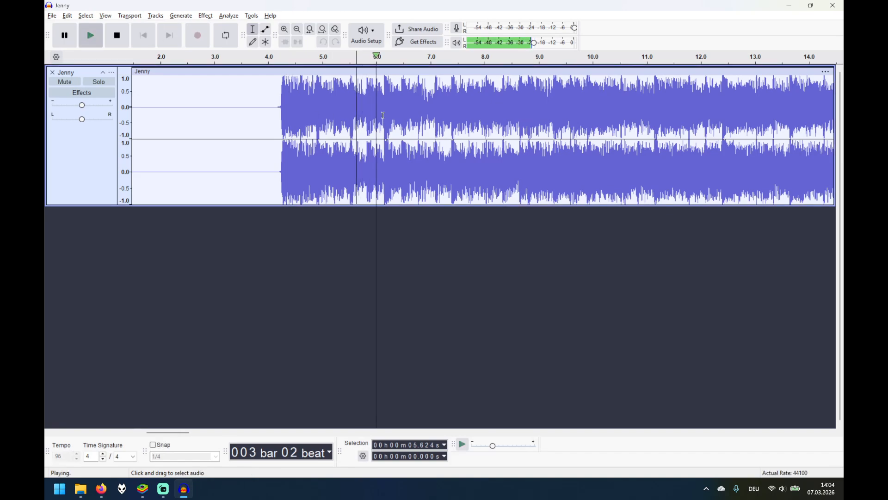
key("space")
key("space")
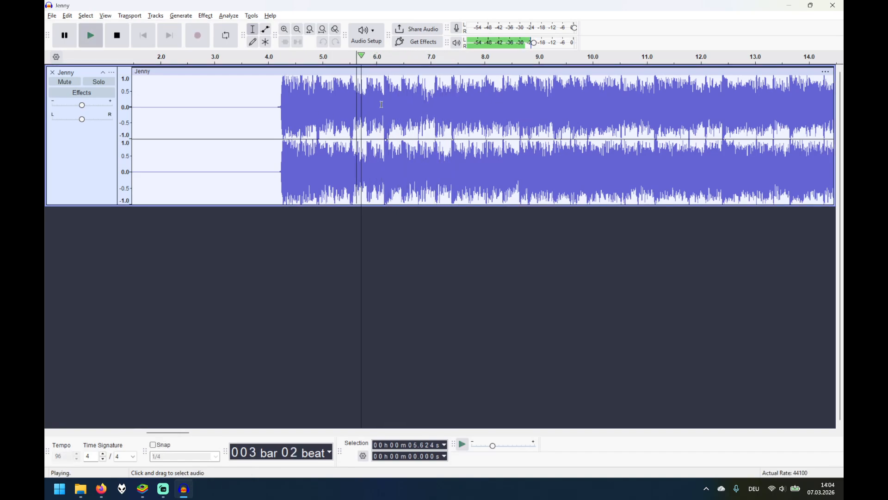
key("space")
key("space")
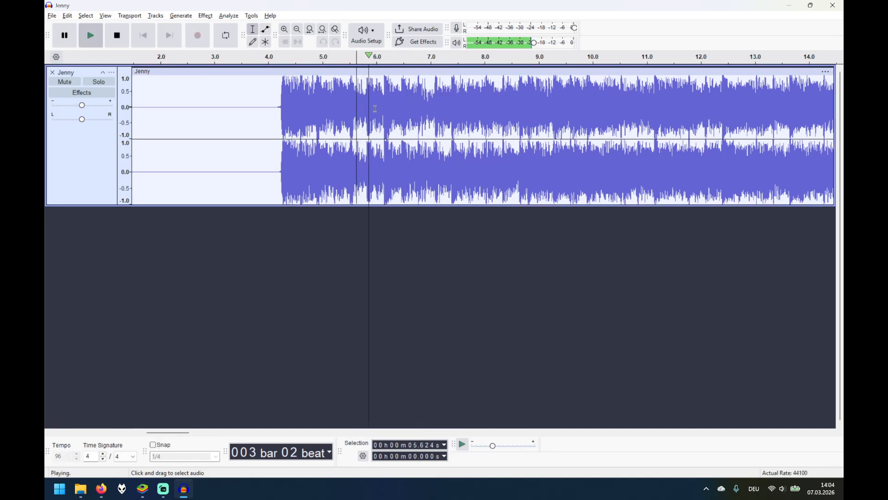
key("space")
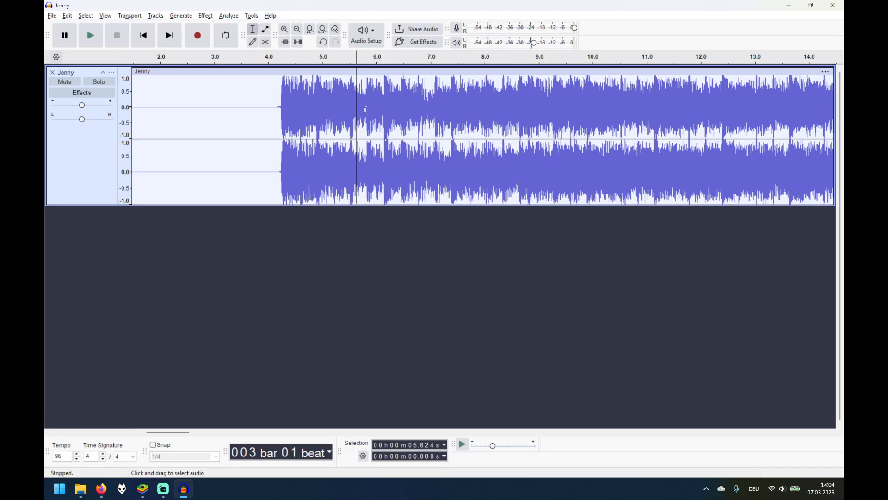
key("space")
key("space")
Step: Split the Jenny clip exactly at the onset of the strong beat, at 6.135 s
scroll(379, 92, "up", 3, "ctrl")
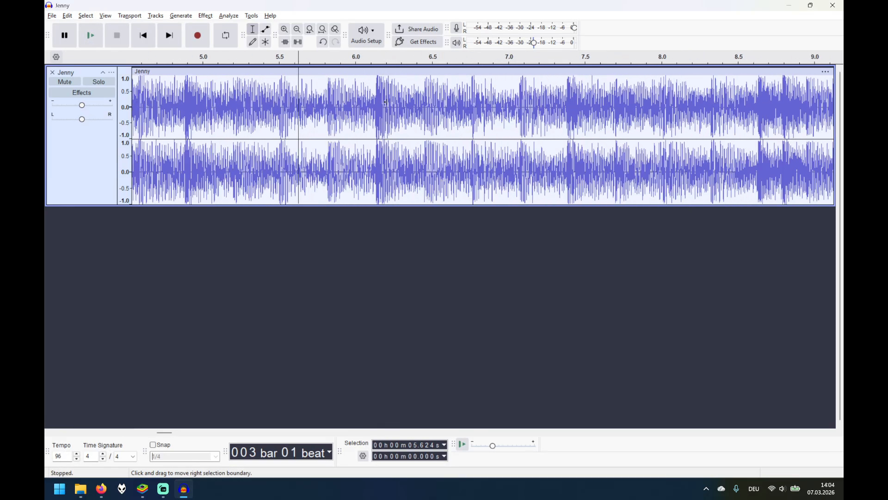
scroll(379, 92, "up", 5, "ctrl")
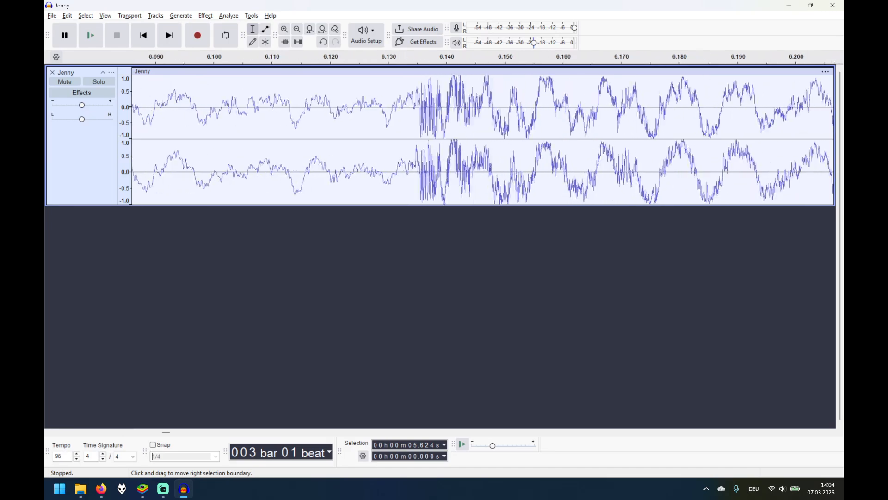
scroll(413, 107, "down", 3, "ctrl")
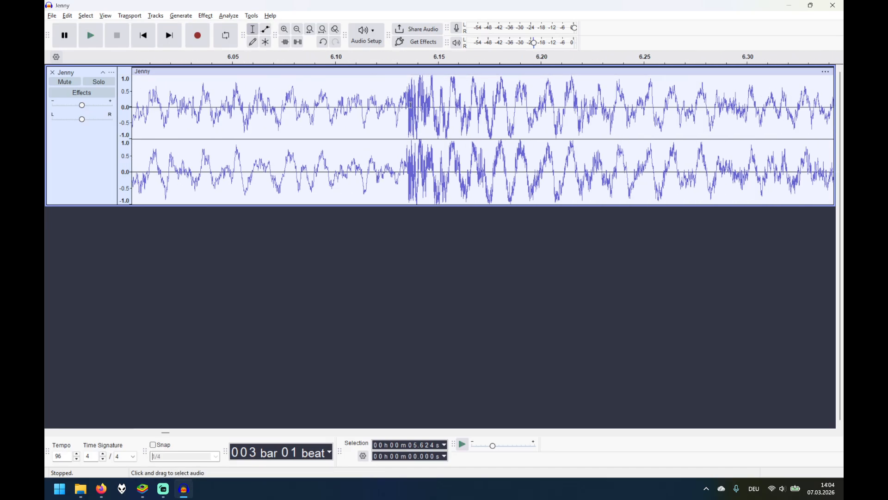
left_click(408, 100)
left_click(403, 102)
left_click(409, 102)
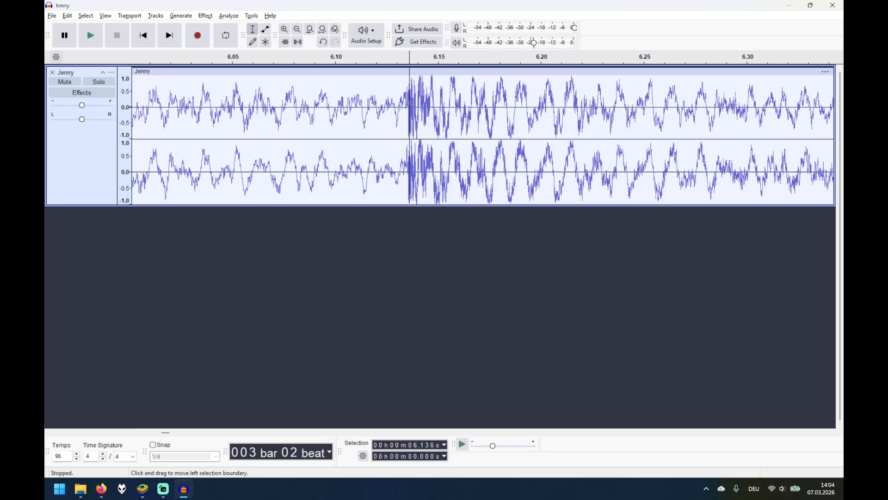
scroll(410, 103, "up", 4)
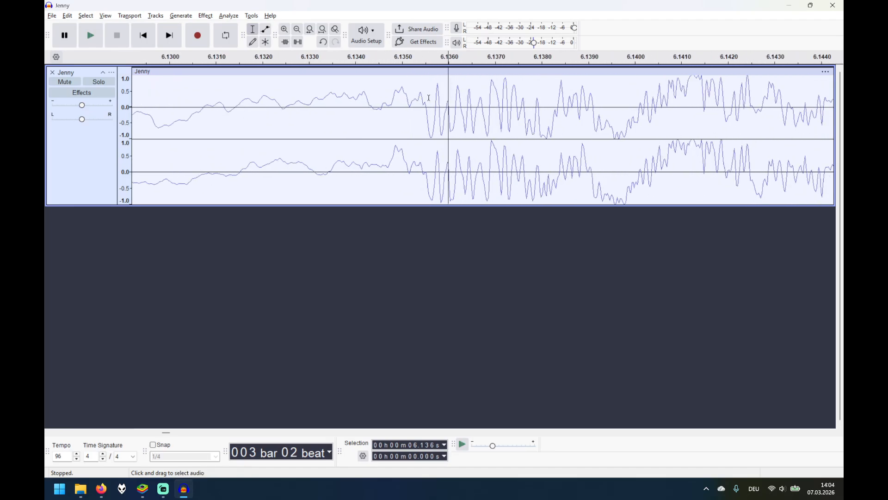
left_click(424, 101)
right_click(418, 103)
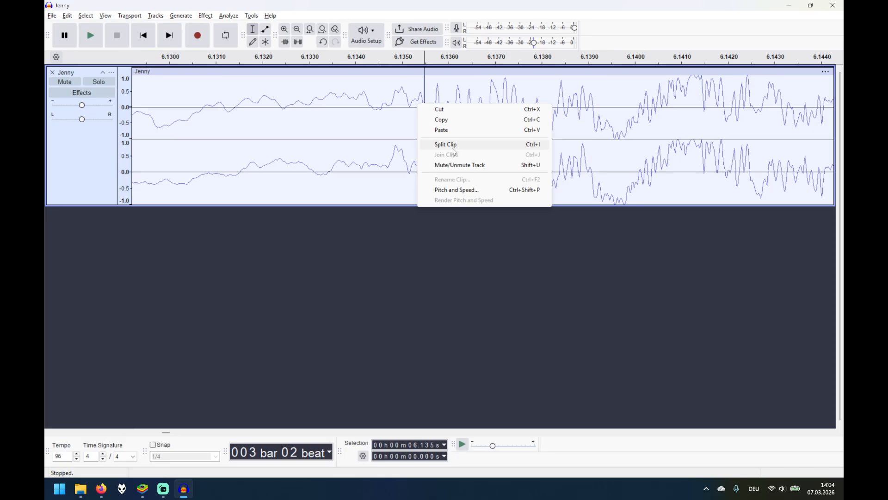
left_click(453, 149)
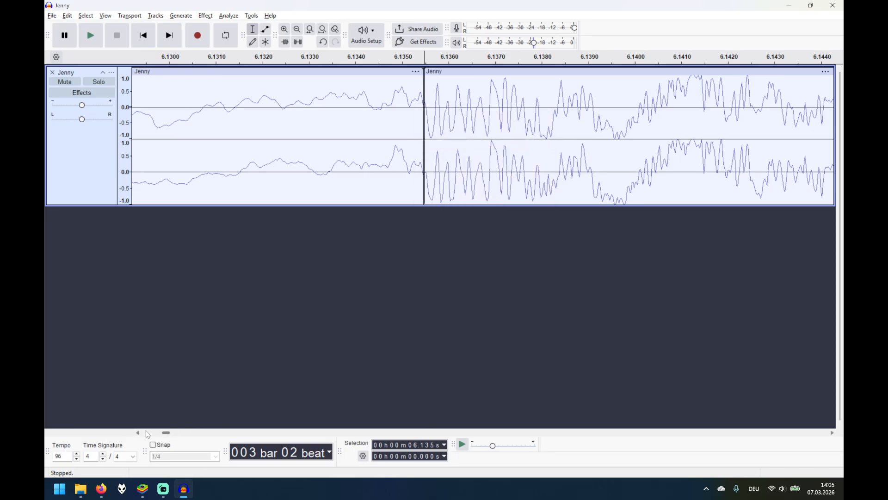
Step: Turn snapping back on and move both clips earlier so they meet on the beat line at about 5.6 s
left_click(153, 445)
scroll(454, 237, "down", 7)
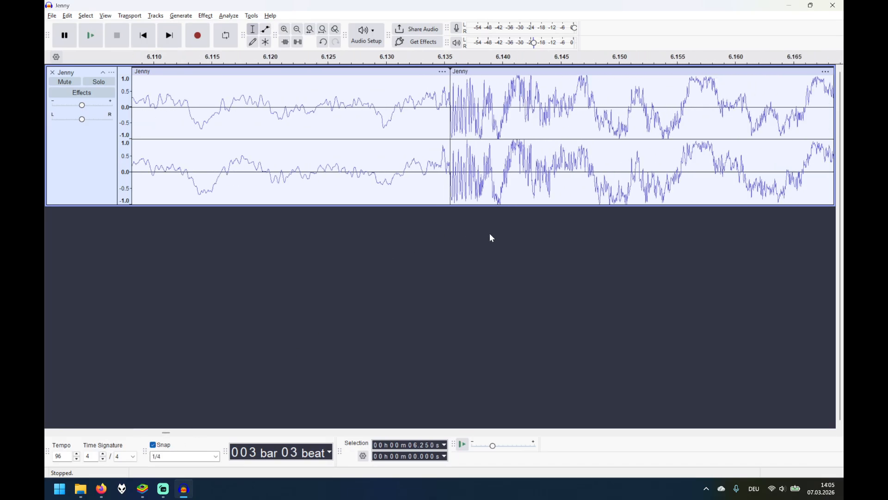
scroll(577, 226, "down", 3)
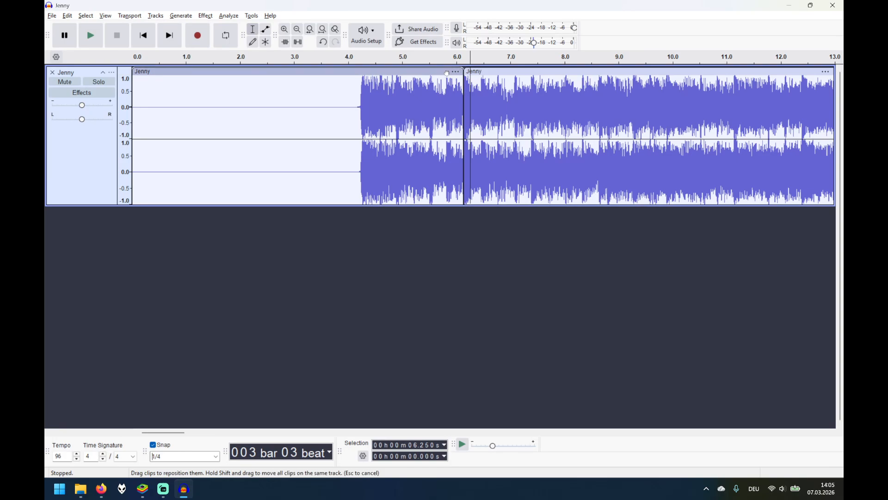
left_click_drag(437, 76, 431, 77)
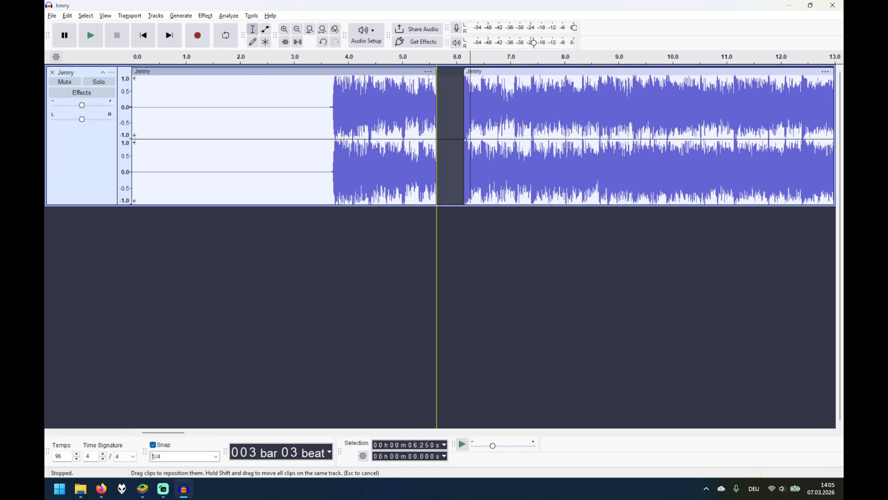
left_click_drag(487, 75, 459, 76)
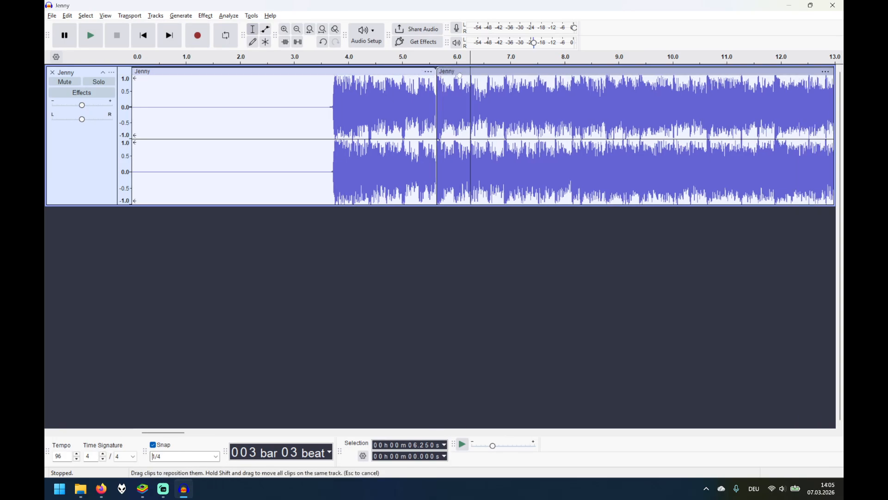
Step: Move the first clip earlier until it ends at about 2.5 s, and move the second clip up against it
left_click(419, 77)
left_click(419, 73)
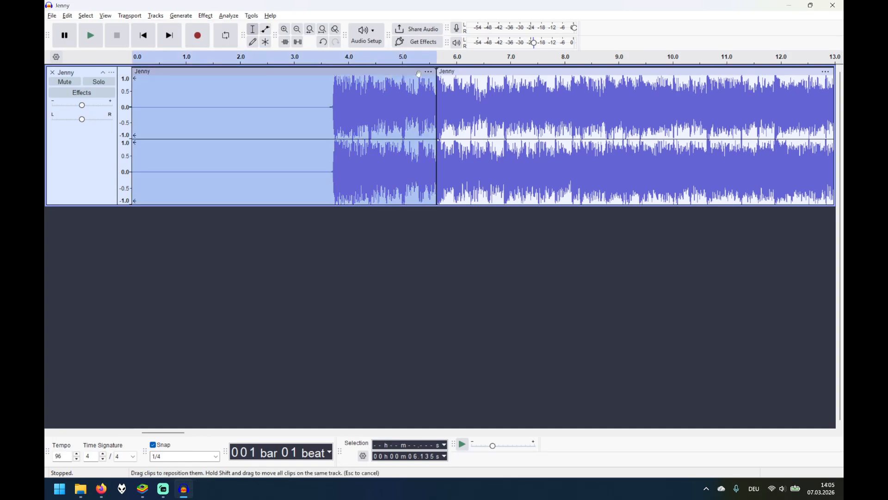
left_click_drag(413, 71, 256, 84)
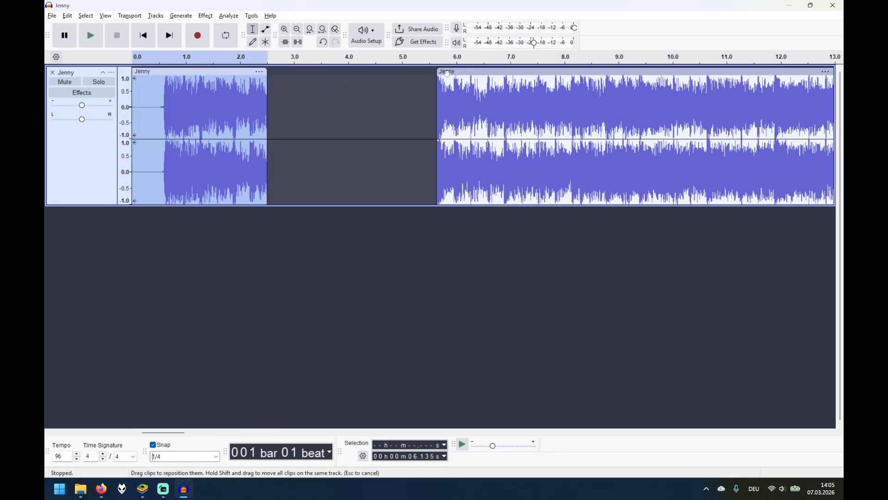
left_click_drag(461, 72, 302, 72)
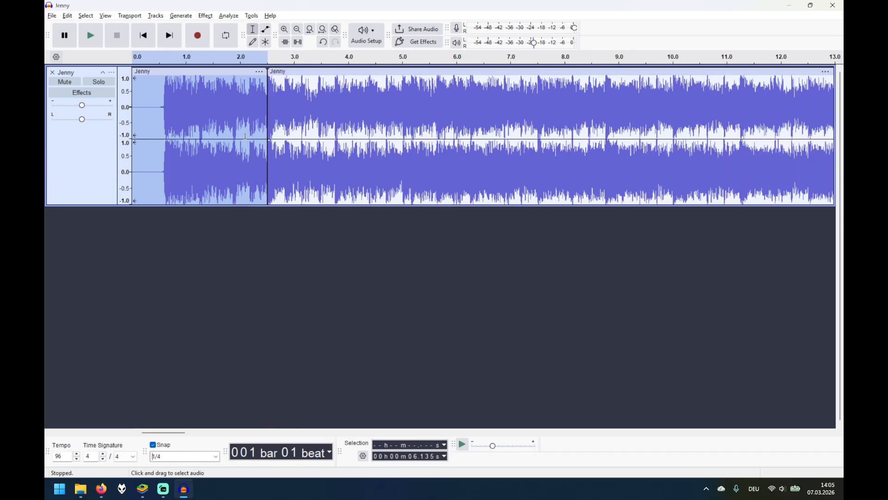
Step: Select the audio across the split from 1.875 s for 1.250 s and join the two clips
left_click_drag(299, 129, 234, 120)
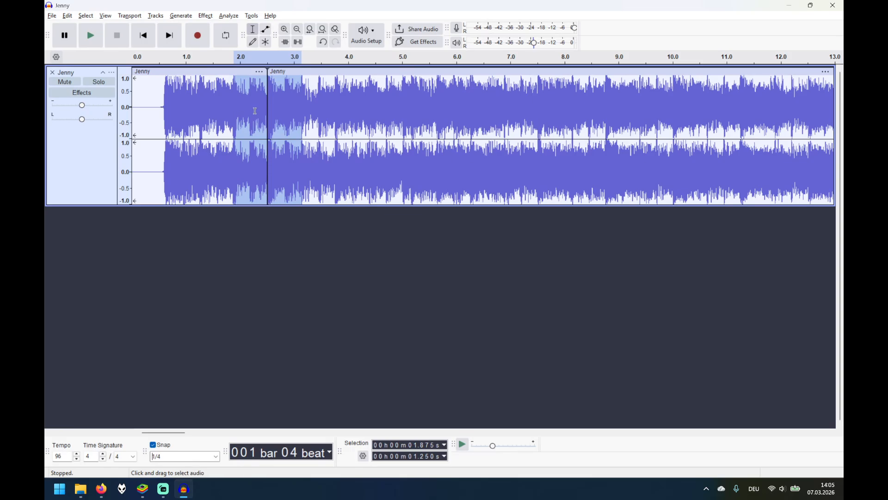
right_click(254, 111)
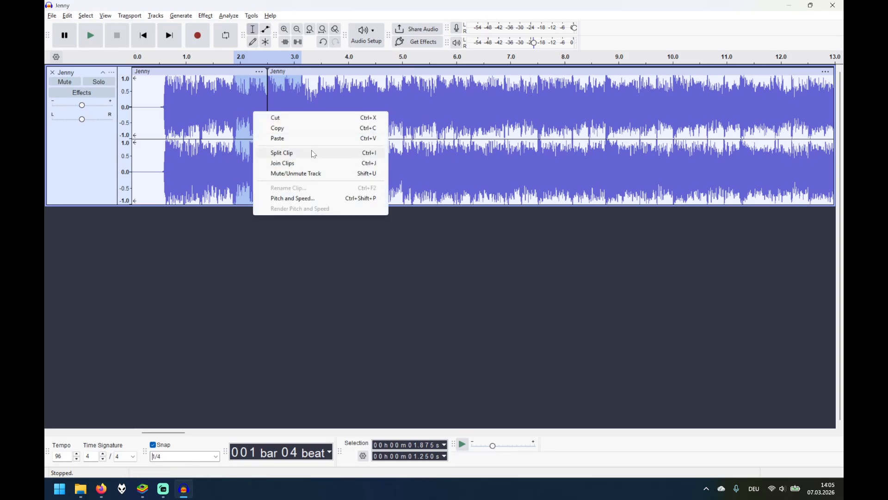
left_click(313, 163)
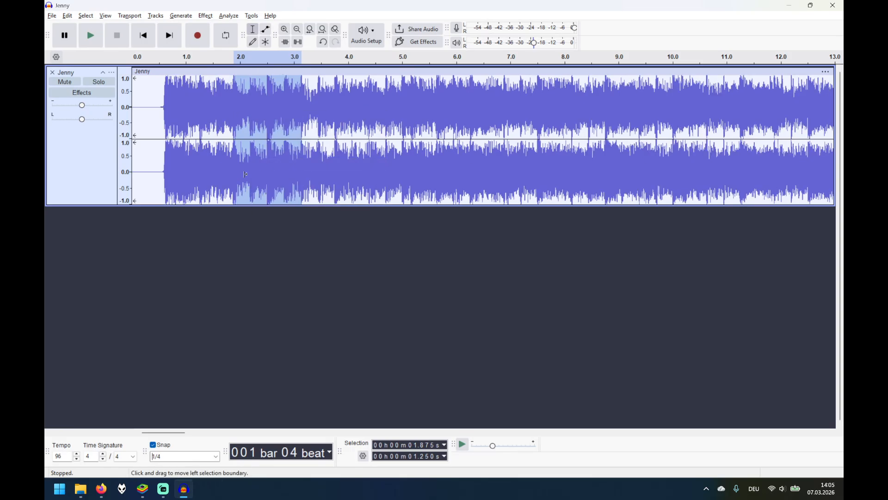
Step: Show the whole joined track and place the cursor near its end at 3 min 0.625 s
scroll(200, 128, "down", 1)
scroll(200, 128, "down", 2)
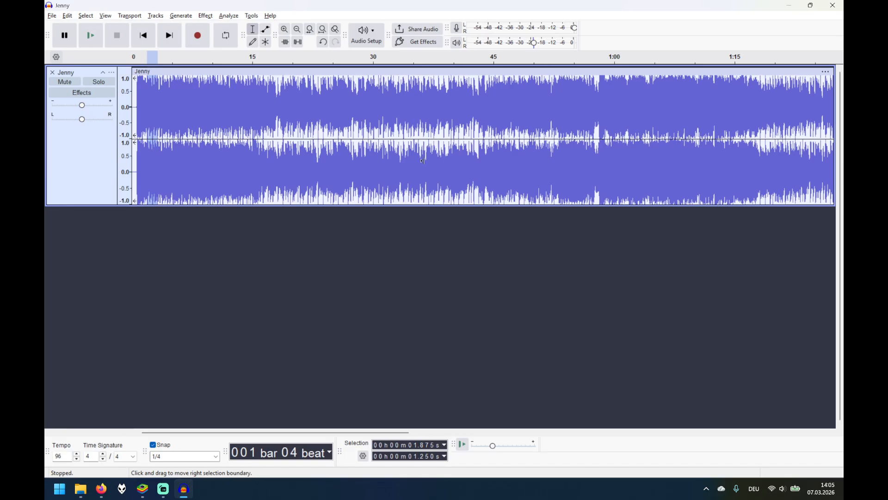
scroll(422, 160, "down", 3)
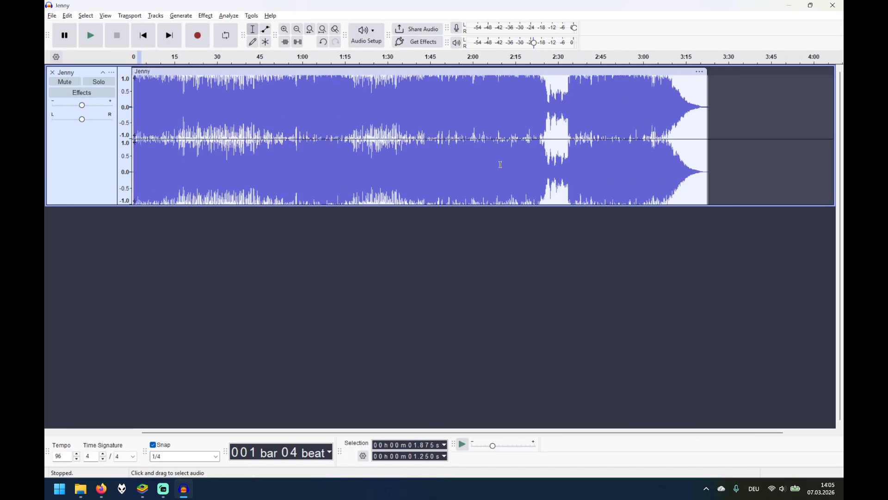
left_click(641, 110)
left_click(646, 118)
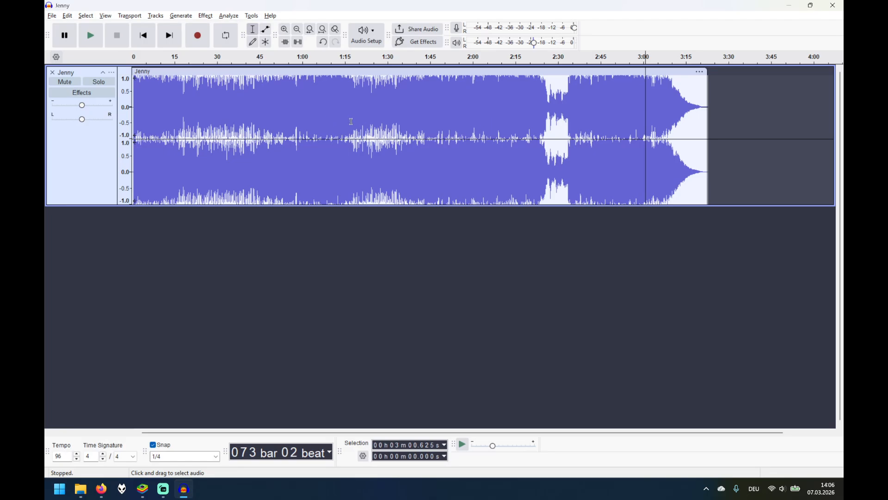
Step: Place the cursor at 21.250 s and play the joined track from there
scroll(471, 127, "up", 1)
scroll(472, 129, "down", 1)
left_click(339, 138)
left_click(210, 116)
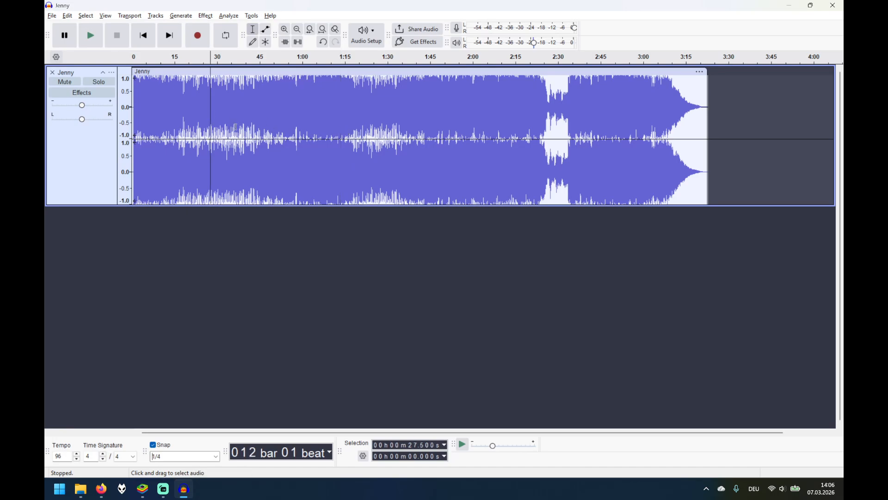
left_click(192, 122)
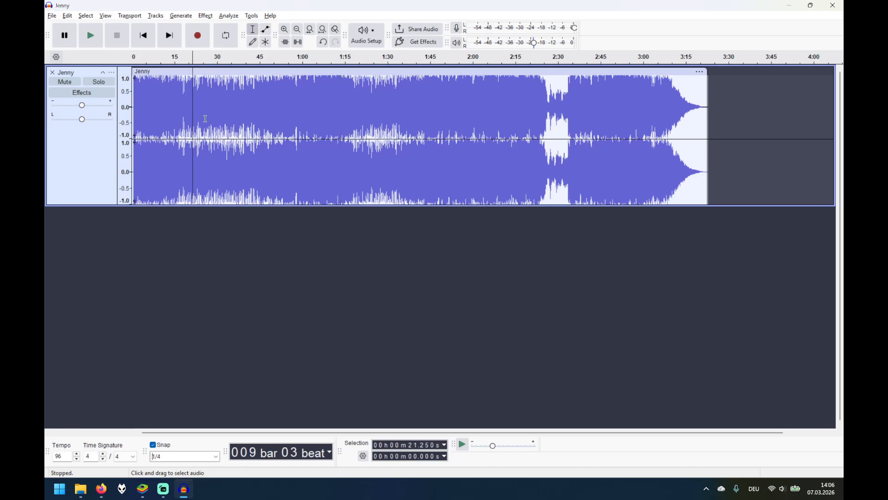
key("space")
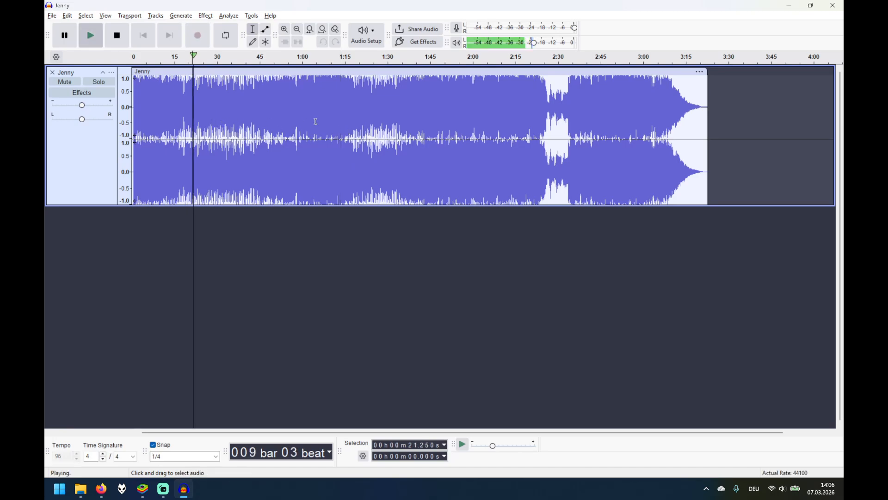
Step: Play the track from 1 min 20.000 s, and highlight sample sections from 44.375 s for 20.625 s and from 2 min 48.125 s for 17.500 s
left_click(359, 108)
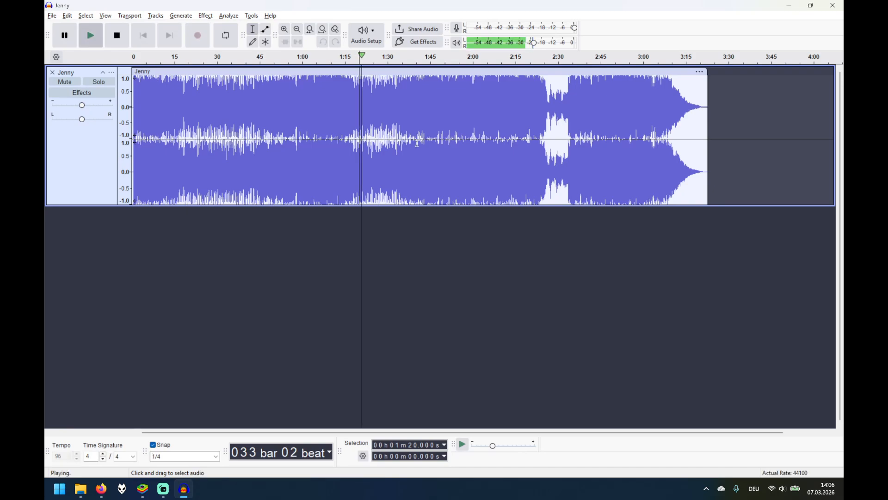
key("space")
left_click(308, 112)
left_click_drag(259, 114, 317, 126)
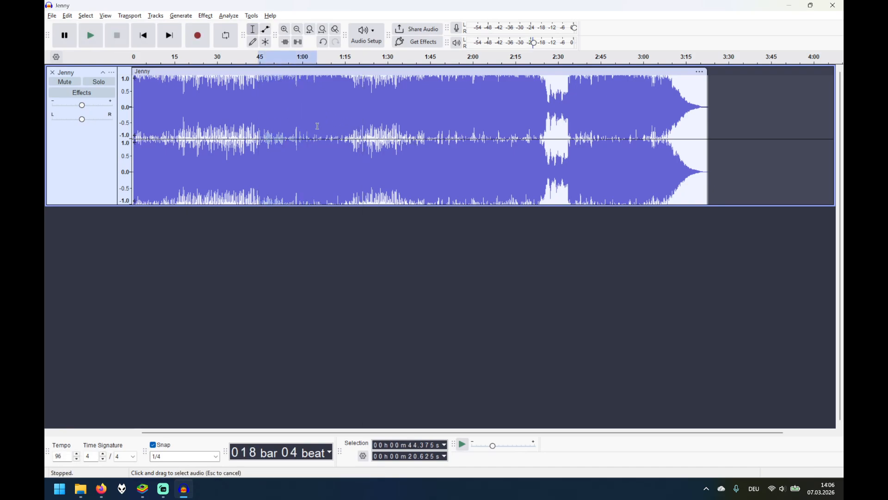
left_click_drag(462, 110, 528, 121)
left_click_drag(611, 113, 659, 137)
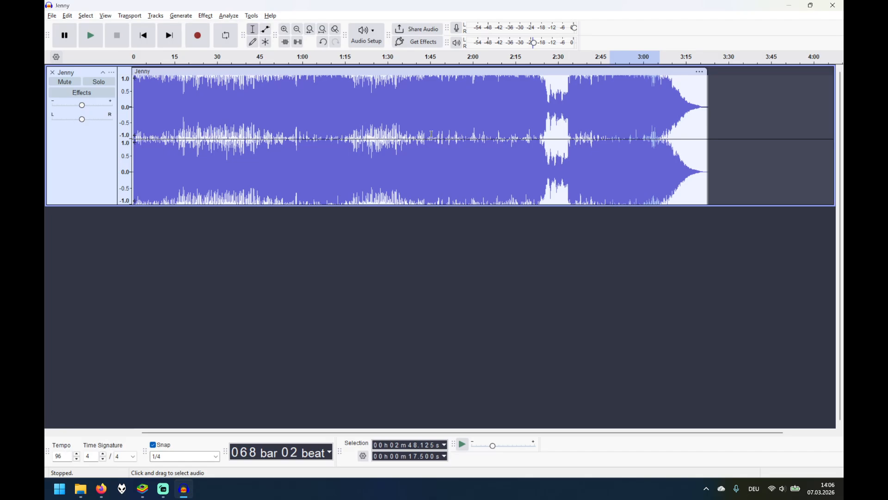
Step: Locate the short dip just before 1:00 in the waveform, place the cursor at 56.250 s and play from there
left_click(409, 111)
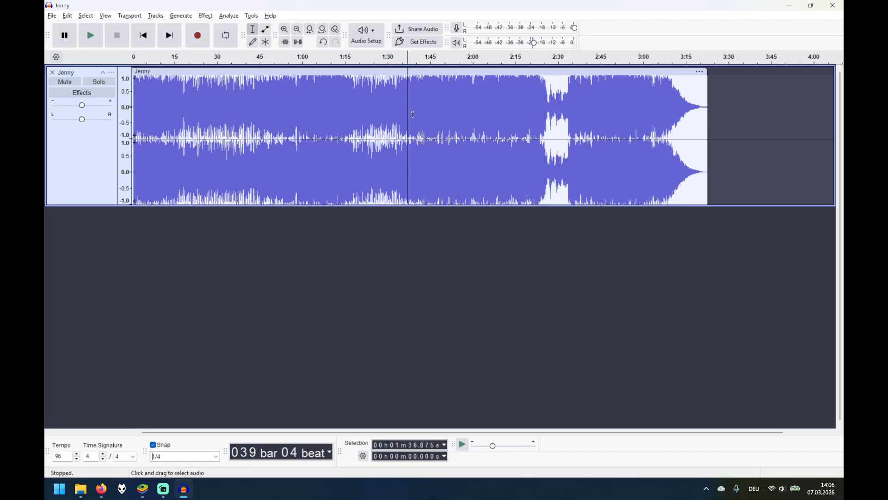
scroll(329, 104, "up", 2)
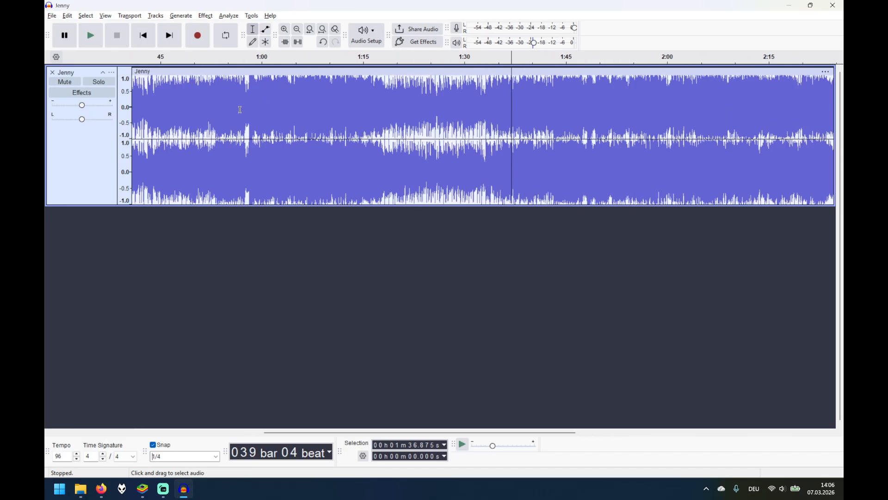
scroll(273, 122, "down", 1)
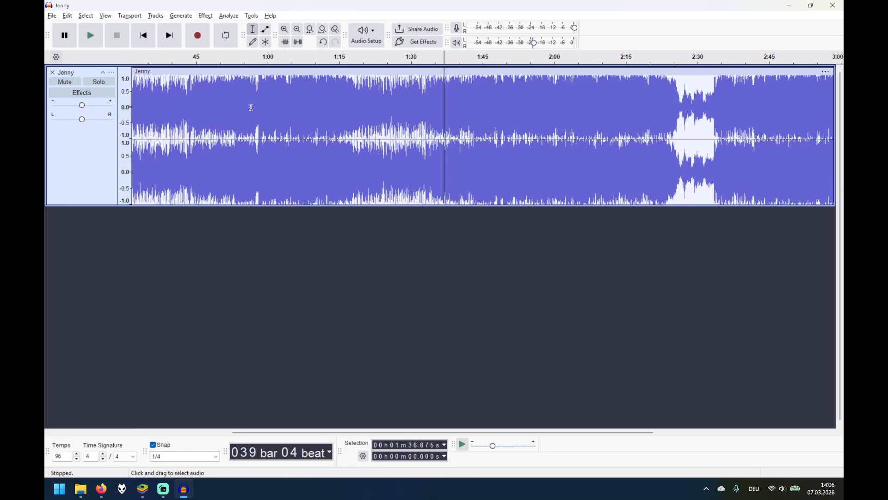
scroll(273, 126, "down", 2)
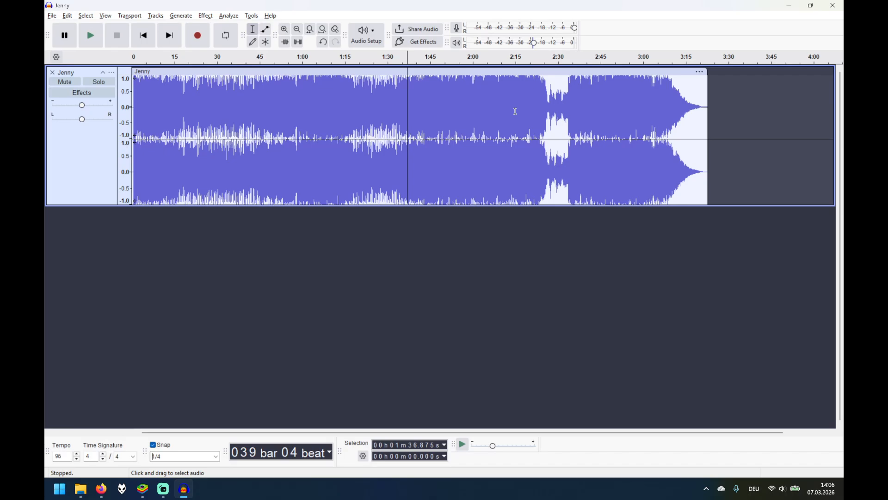
scroll(407, 118, "up", 2)
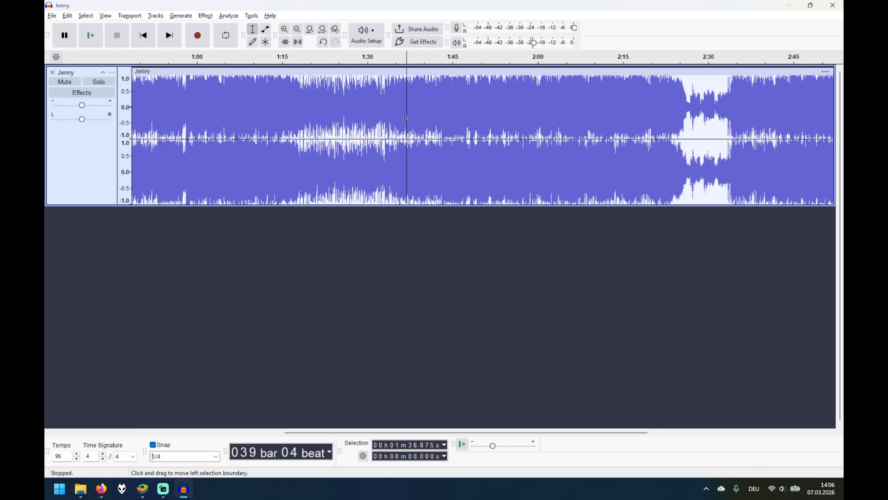
left_click(179, 100)
left_click(188, 98)
left_click(183, 100)
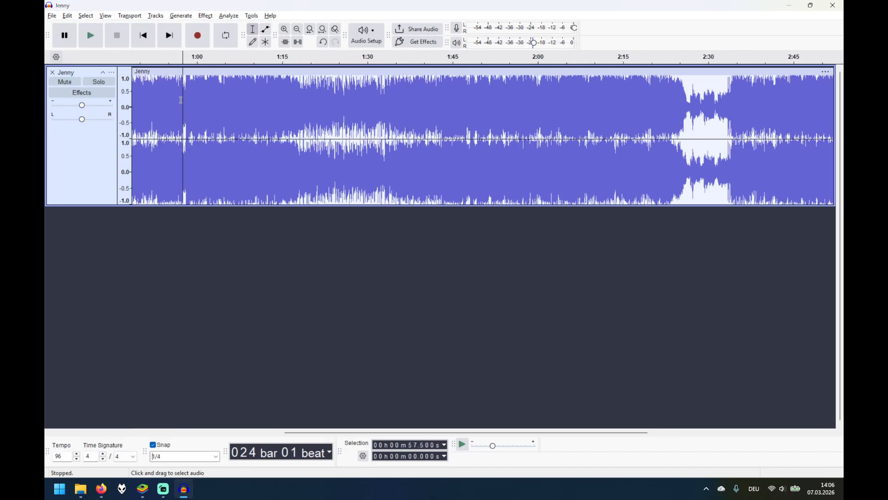
left_click(178, 101)
key("space")
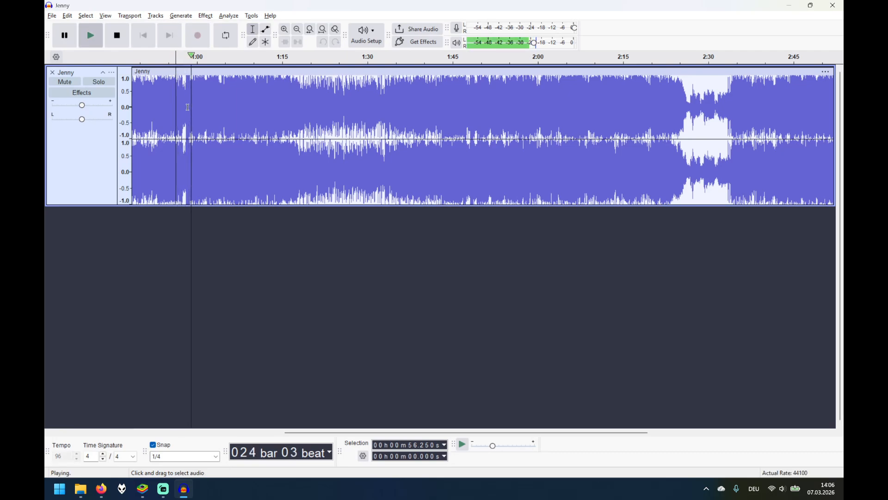
Step: Place the cursor at 58.125 s, just after the dip, and play briefly from that beat
left_click(190, 108)
key("space")
key("space")
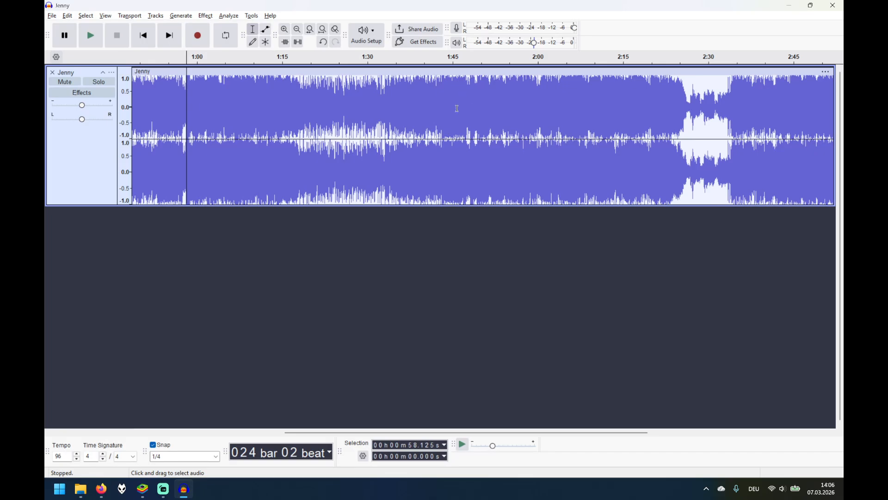
Step: Play the track briefly from 1 min 45.625 s and from 1 min 48.125 s to check the matching transition point
left_click(457, 108)
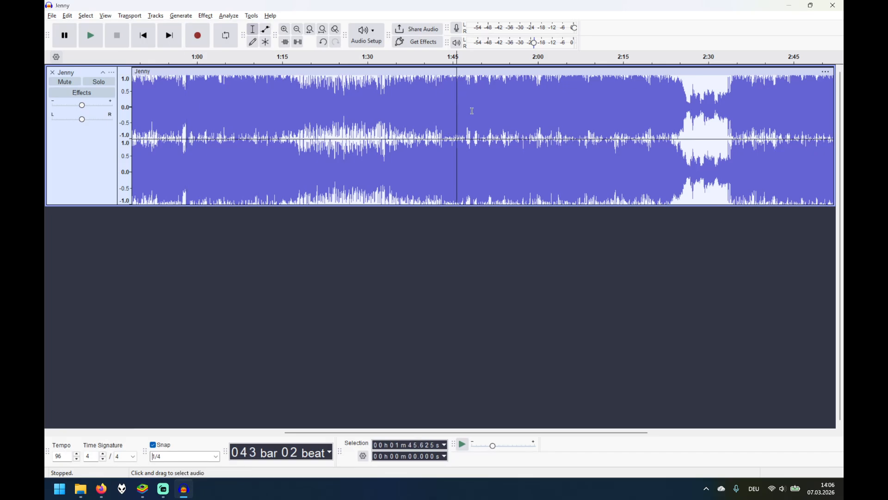
key("space")
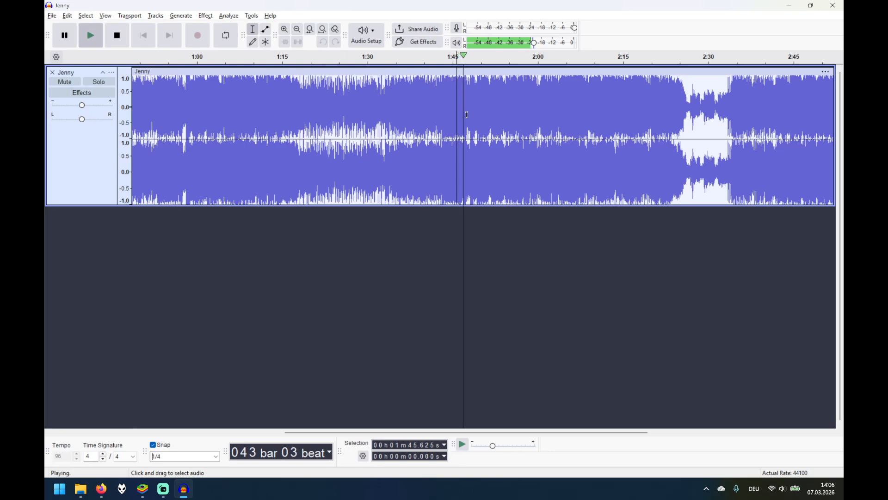
key("space")
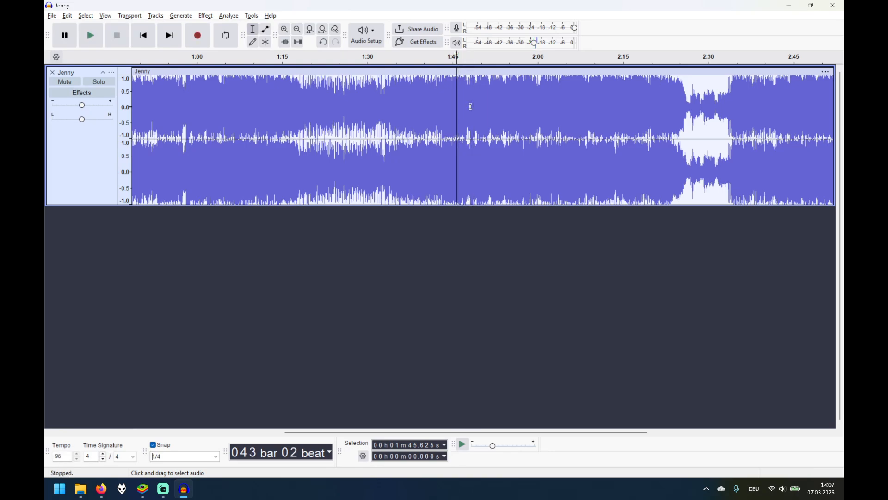
left_click(471, 107)
key("space")
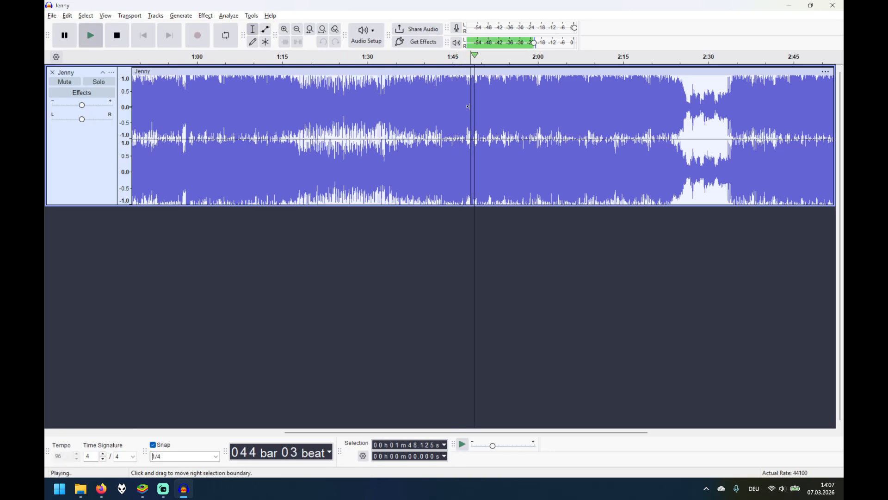
key("space")
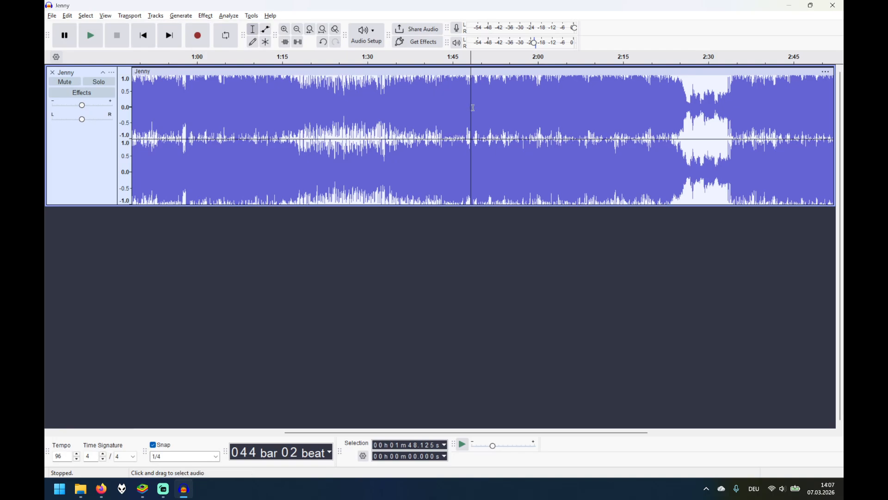
Step: Select the audio from 58.125 s for 50.000 s and delete it
left_click_drag(473, 107, 185, 126)
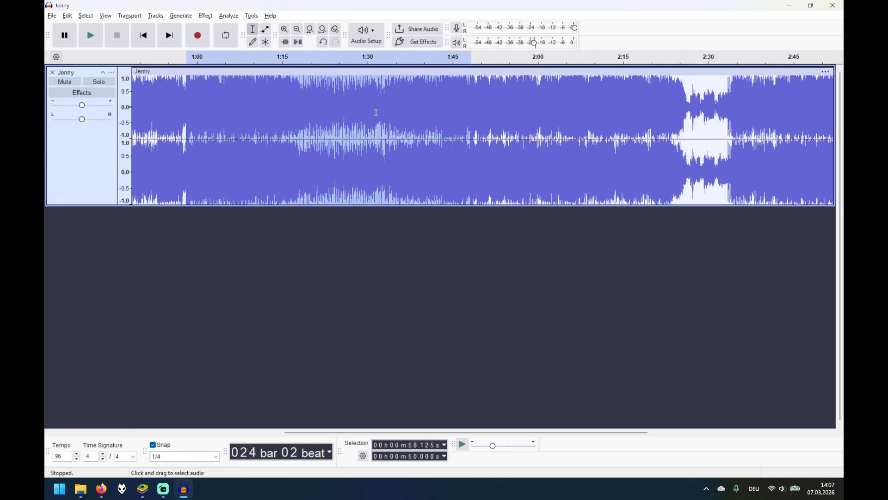
key("Delete")
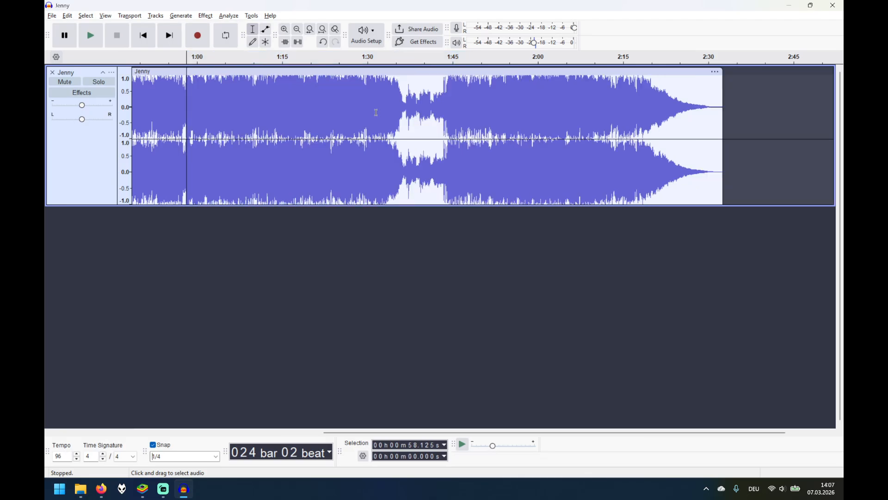
Step: Place the cursor at 56.250 s and play the shortened track across the cut
left_click(183, 128)
left_click(175, 130)
scroll(173, 128, "up", 1)
scroll(541, 144, "down", 2)
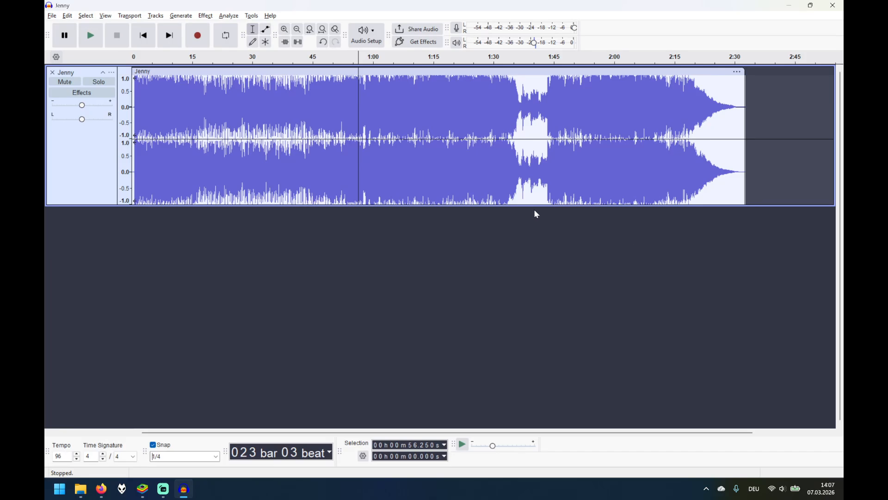
scroll(376, 97, "up", 2)
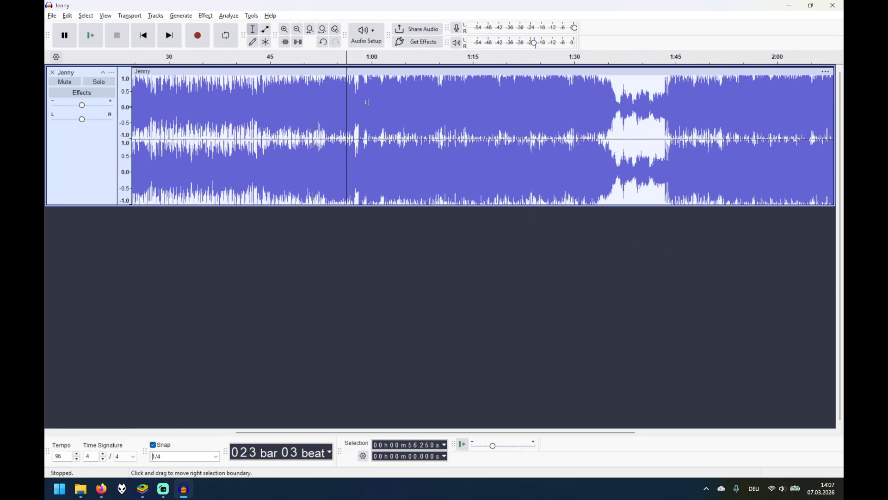
scroll(368, 102, "down", 1)
key("space")
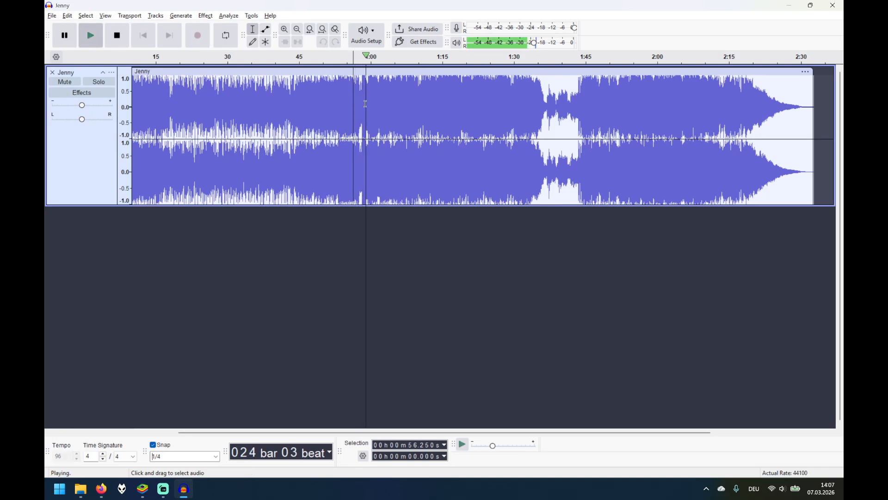
key("space")
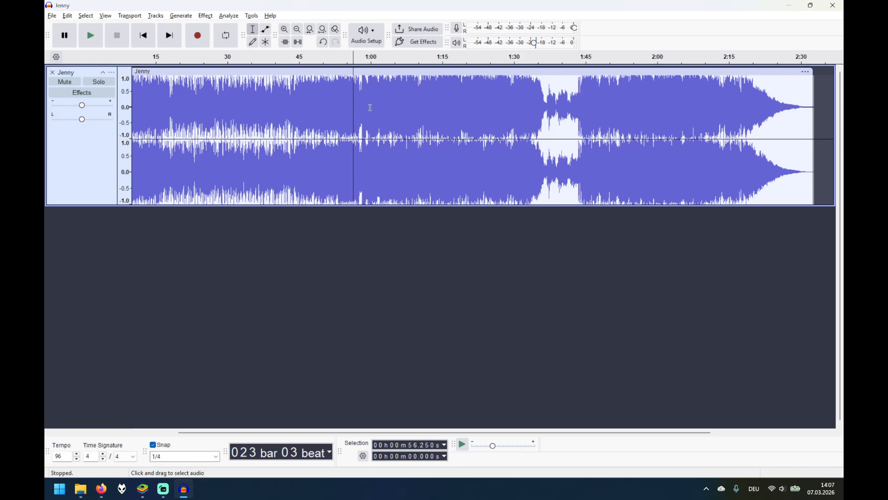
left_click(370, 110)
left_click(380, 109)
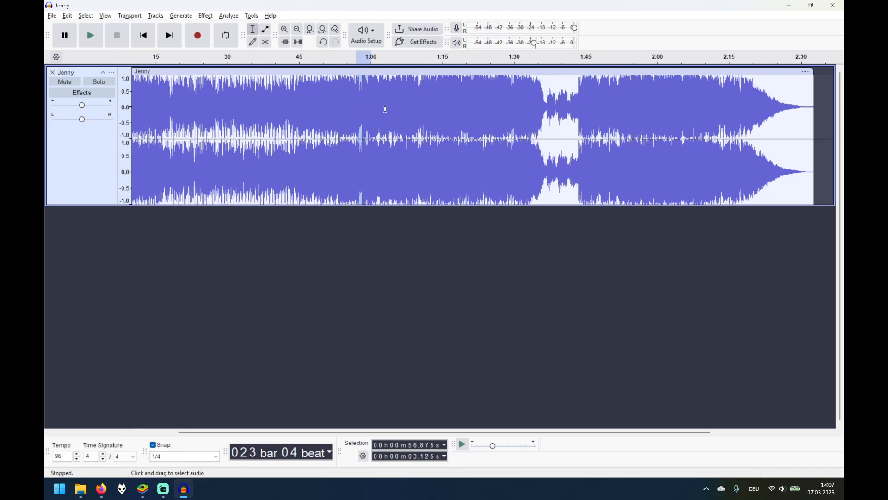
left_click(382, 109)
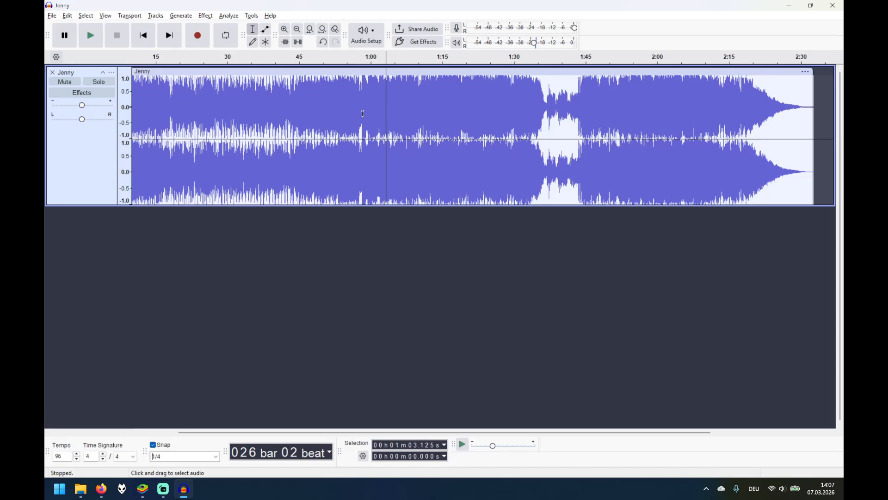
left_click(366, 111)
left_click(379, 111)
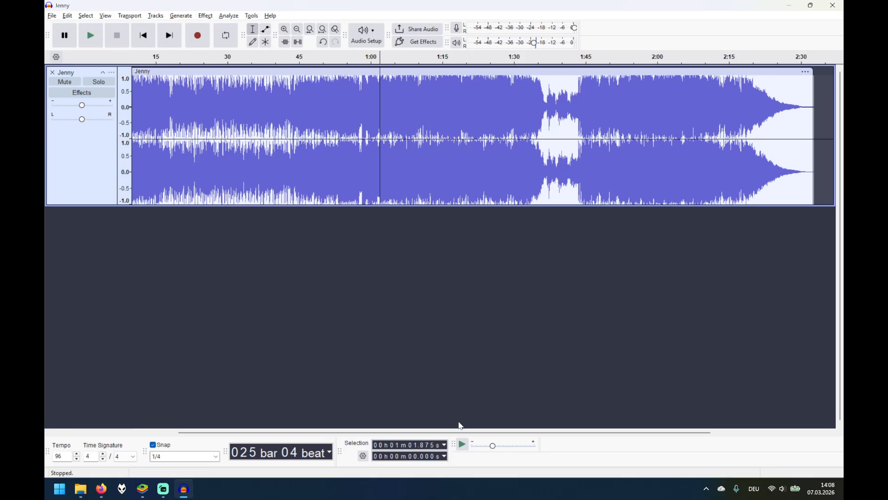
left_click_drag(467, 434, 412, 430)
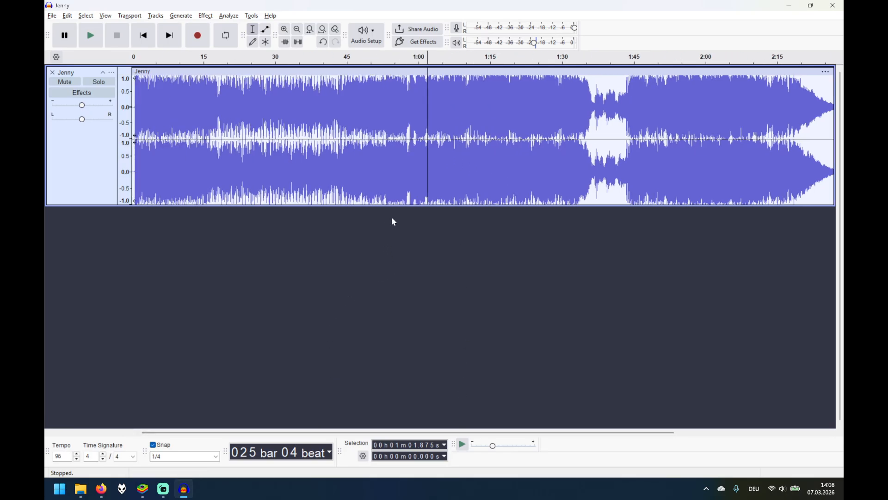
scroll(398, 214, "down", 1)
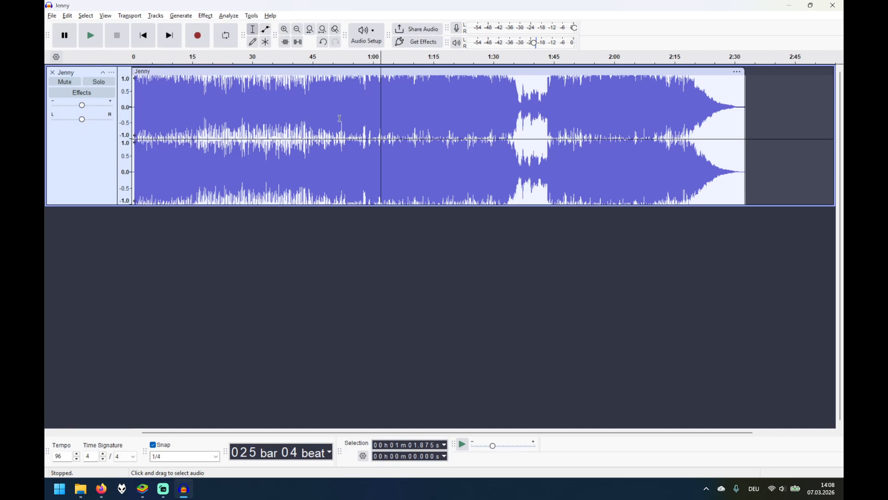
left_click_drag(305, 119, 523, 114)
left_click(536, 114)
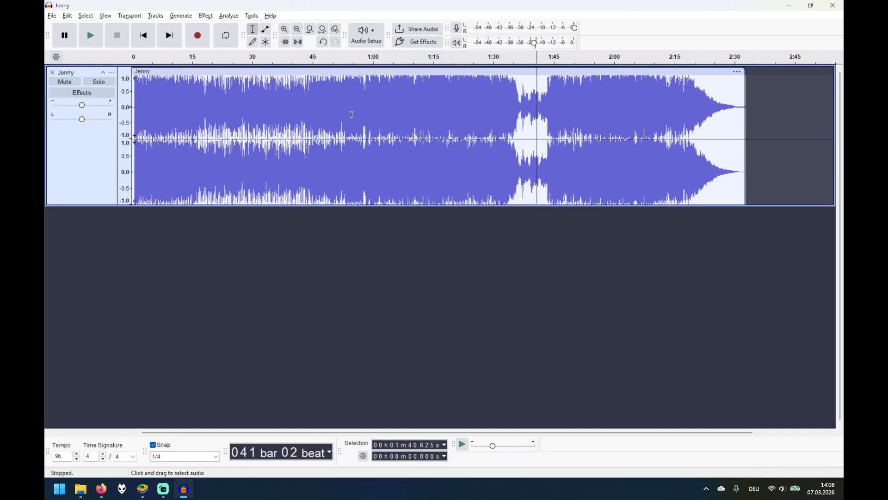
left_click(361, 109)
Step: Copy the audio from 55.000 s for 43.750 s and paste it into a new stereo track at 48.750 s
left_click_drag(357, 109, 529, 118)
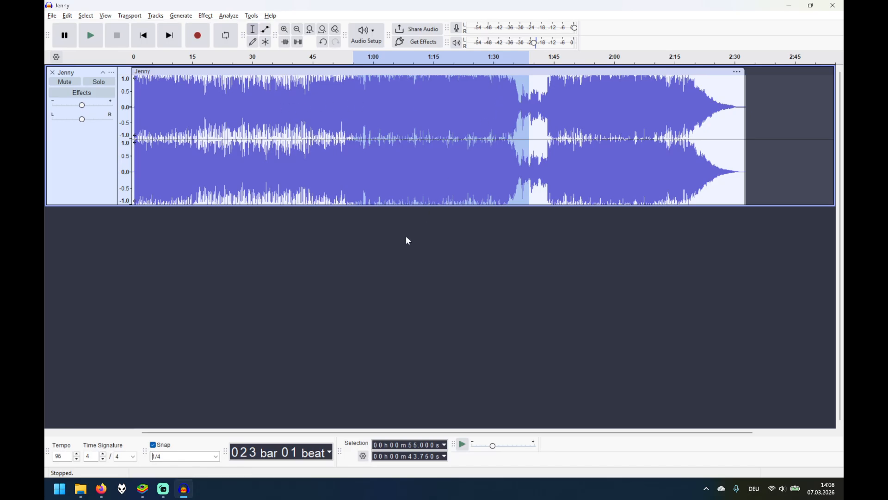
right_click(384, 266)
left_click(424, 283)
left_click(328, 272)
key("ctrl+v")
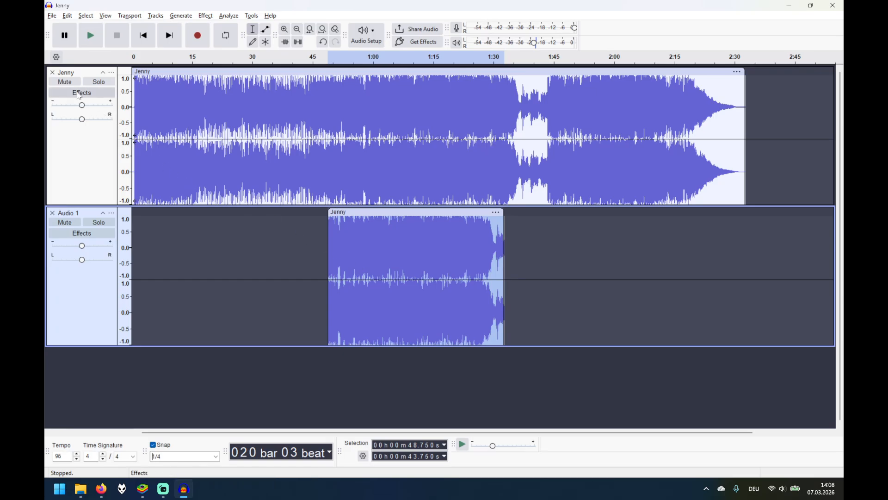
Step: Mute the Jenny track and play the pasted clip on the second track from 46.875 s
left_click(66, 85)
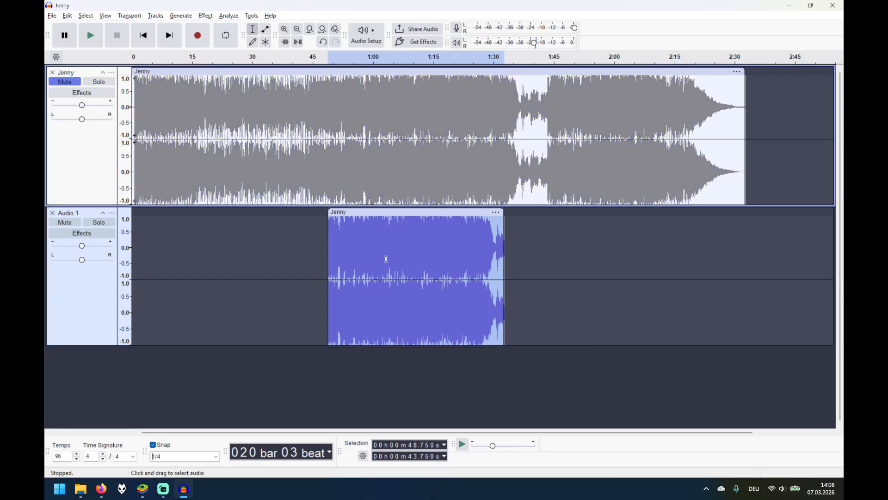
key("ctrl+1")
left_click(251, 254)
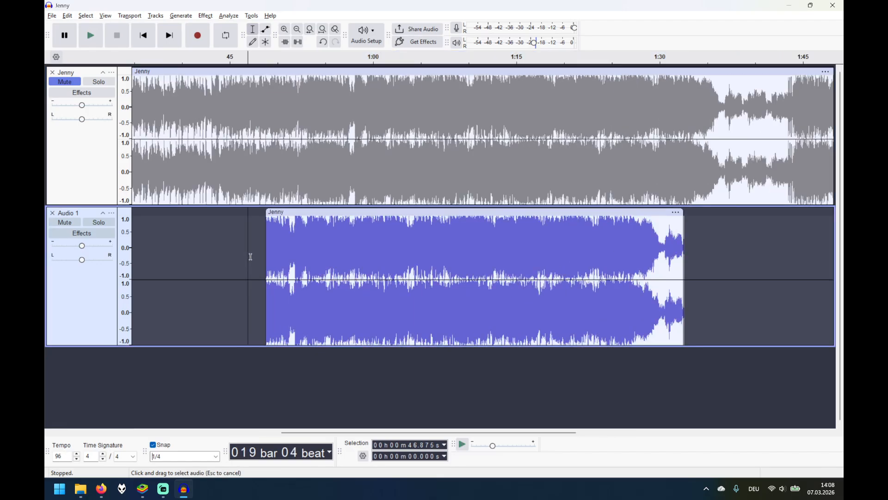
key("space")
Step: Play the pasted clip from 51.250 s, stop playback, and place the cursor at 50.000 s
left_click(289, 255)
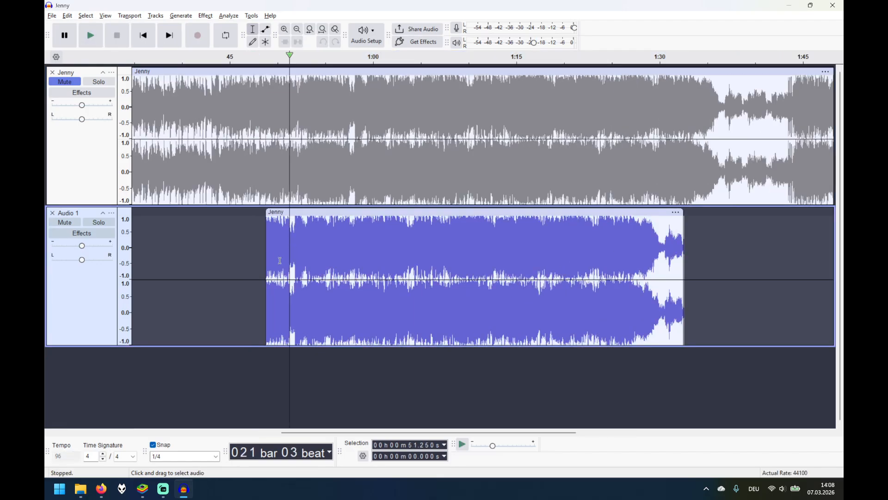
key("space")
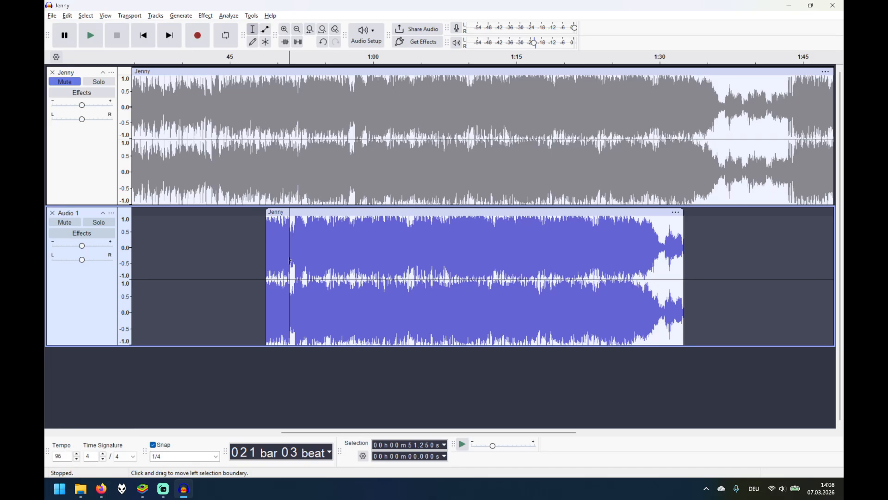
left_click(280, 260)
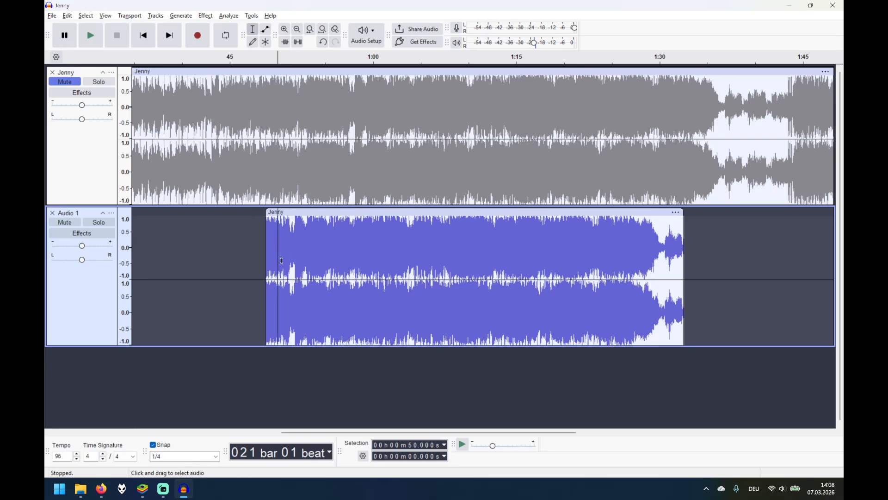
Step: Audition the second track's clip from 50.000 s and 50.625 s, and trim its start to 50.625 s
key("space")
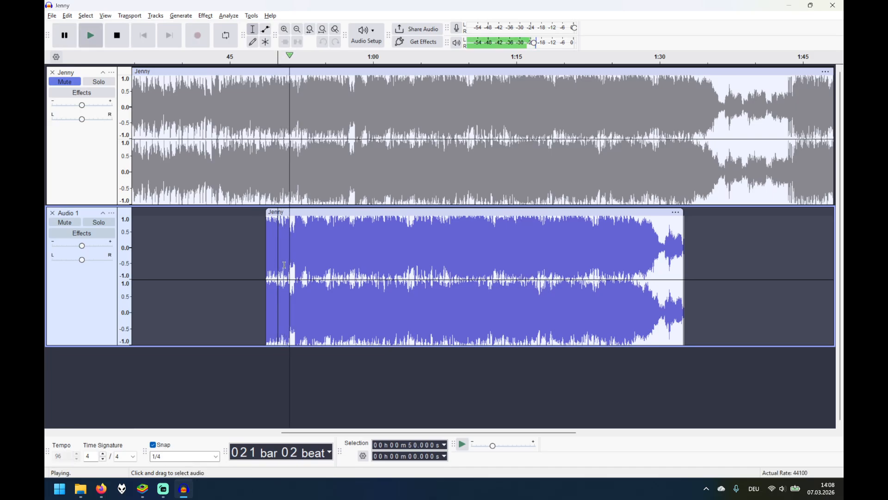
key("space")
left_click(279, 261)
key("space")
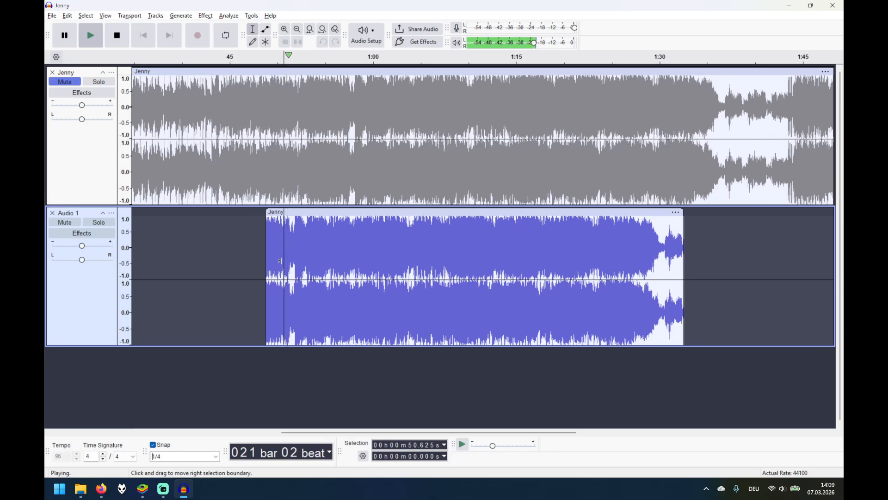
key("space")
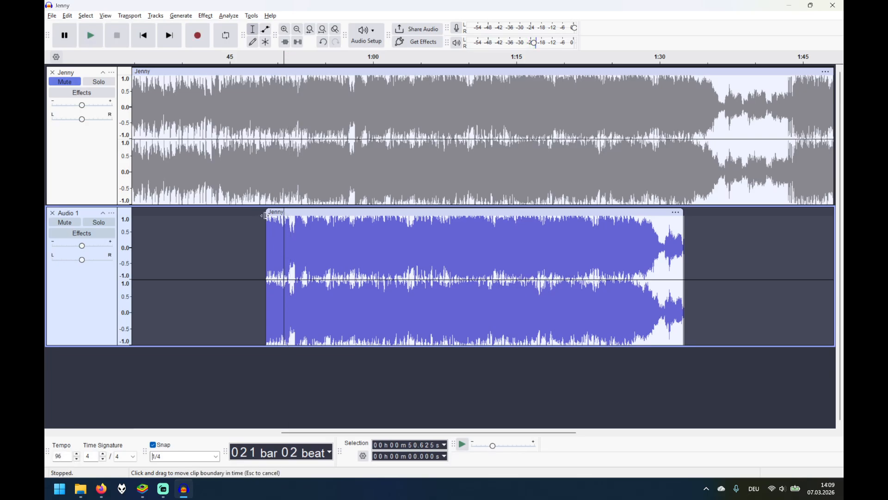
left_click_drag(265, 215, 281, 215)
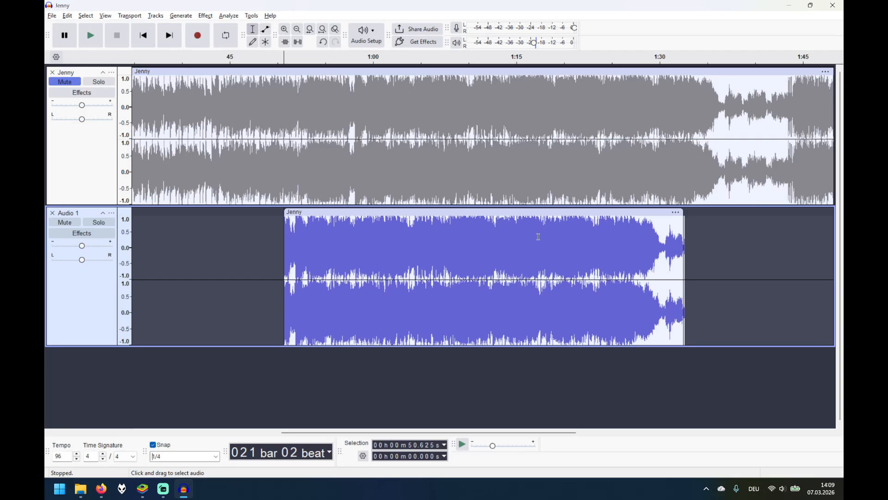
Step: Play the clip from 1:21.875 and 1:28.125 to find the end point, and trim its end to 1:28.125
left_click(582, 248)
key("space")
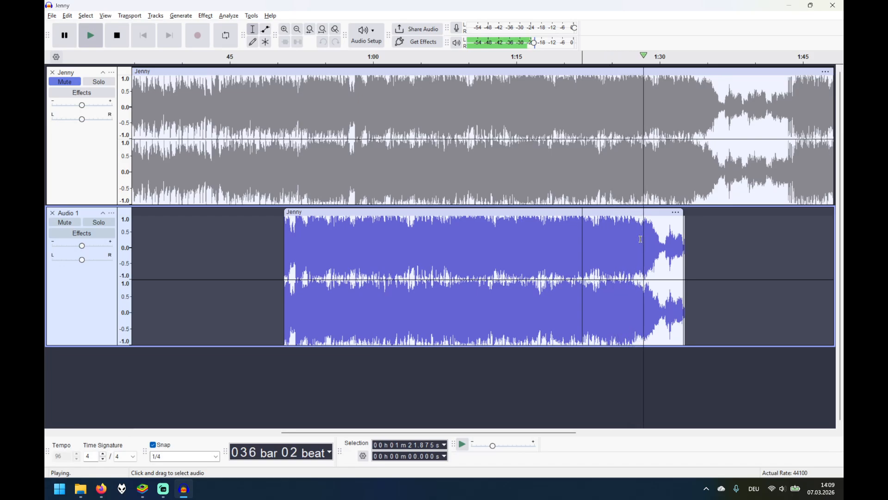
key("space")
left_click(643, 243)
key("space")
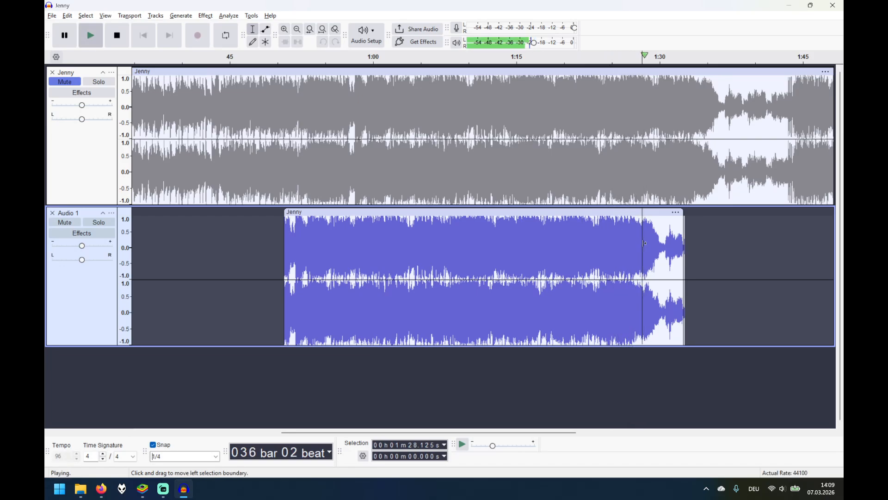
key("space")
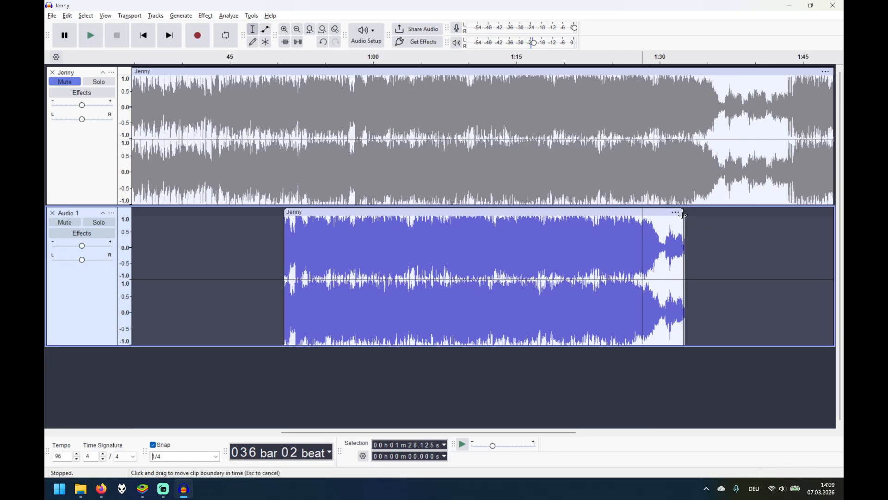
left_click_drag(683, 216, 642, 218)
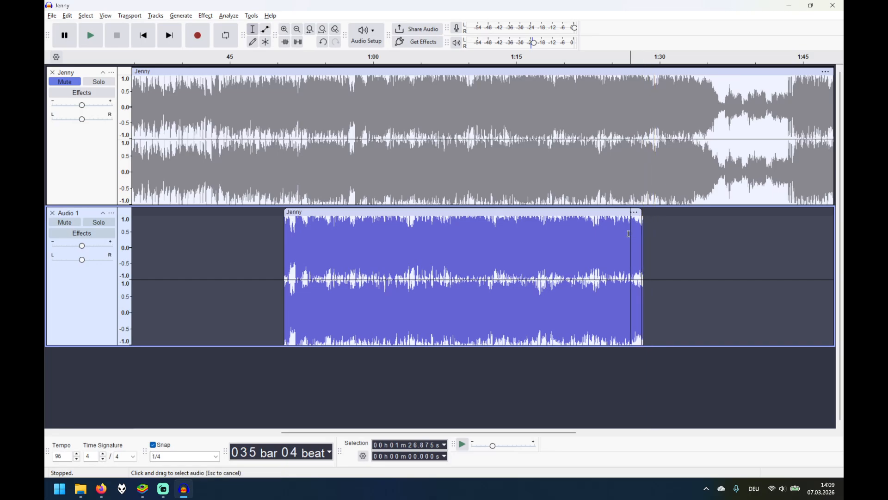
Step: Copy the trimmed clip and paste it directly behind itself at 1:28.125
left_click(289, 213)
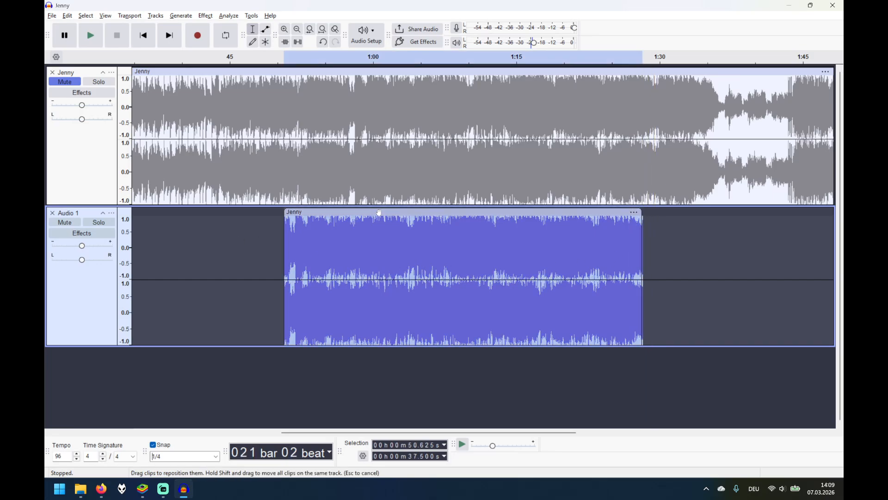
left_click(666, 237)
left_click(640, 239)
key("ctrl+v")
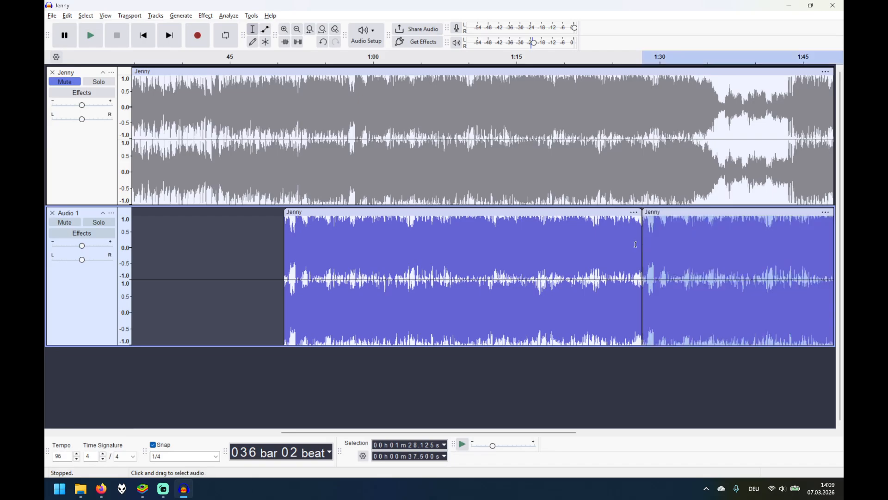
Step: Play across the join from 1:27.500 to test the loop, and delete the pasted copy
left_click(638, 244)
key("space")
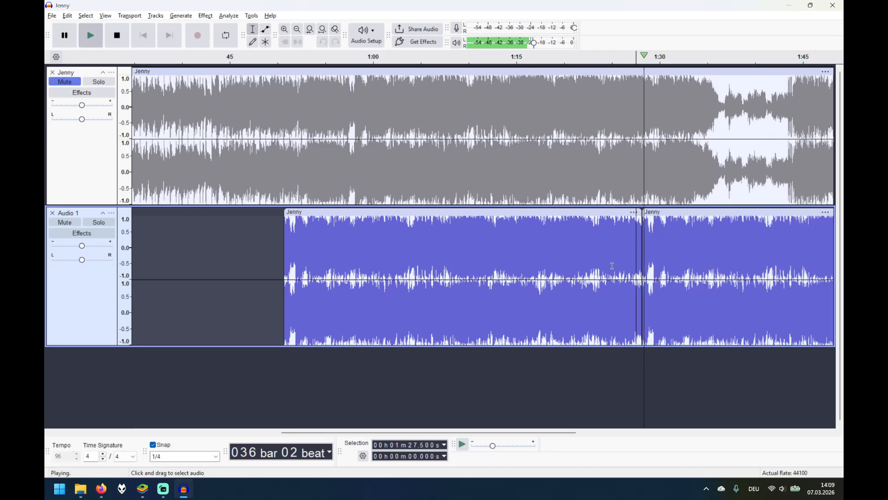
key("space")
left_click(682, 211)
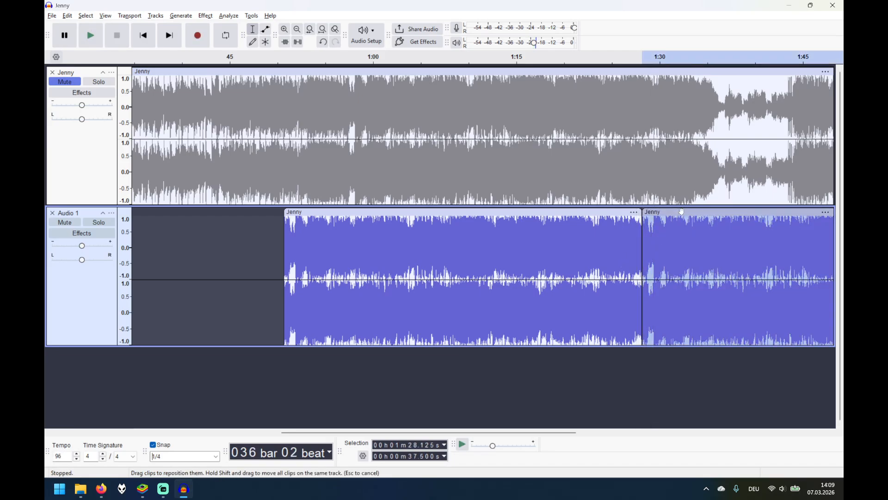
key("Delete")
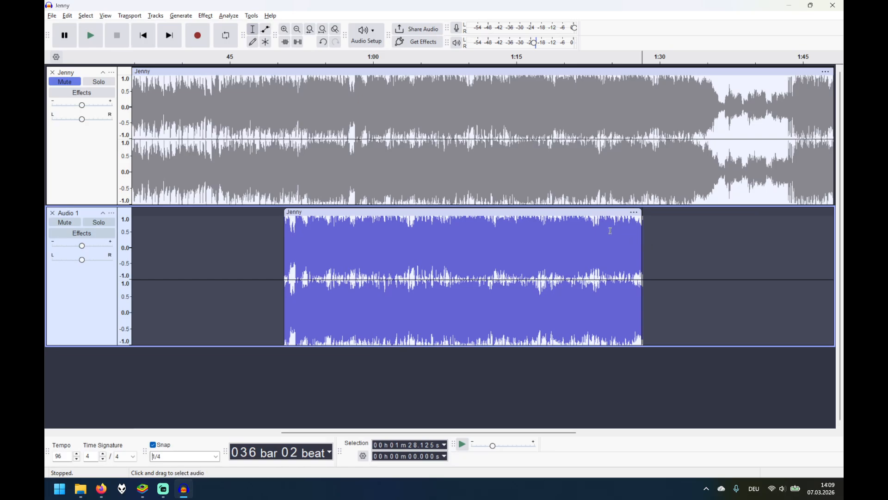
Step: Apply a Fade In to the first 0.625 s of the clip, starting at 50.625 s
left_click(288, 245)
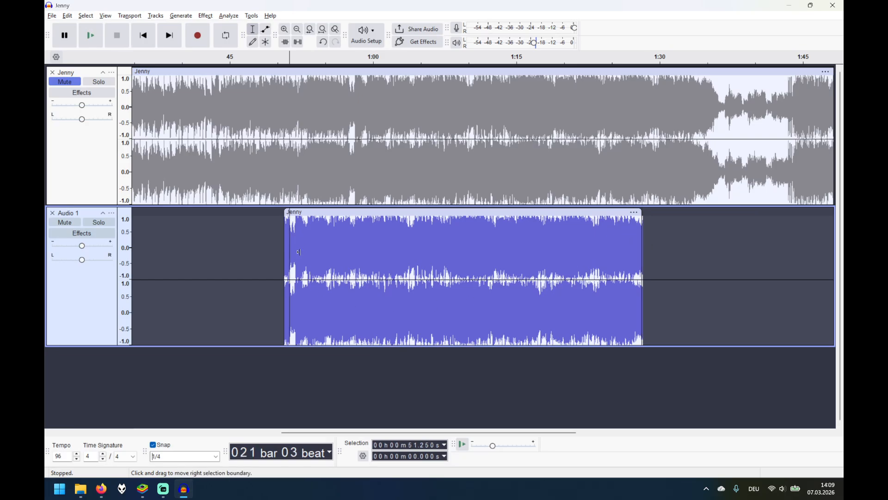
scroll(281, 251, "up", 1)
scroll(281, 245, "up", 2)
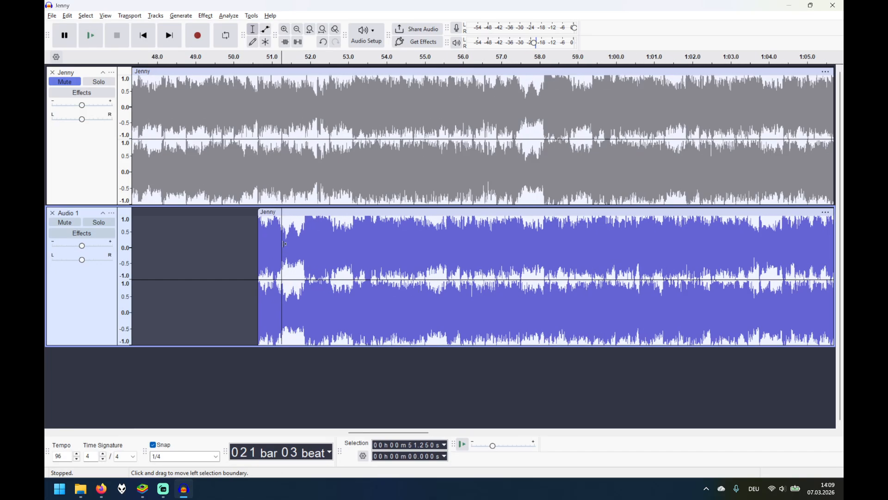
key("Left")
left_click(285, 244, "shift")
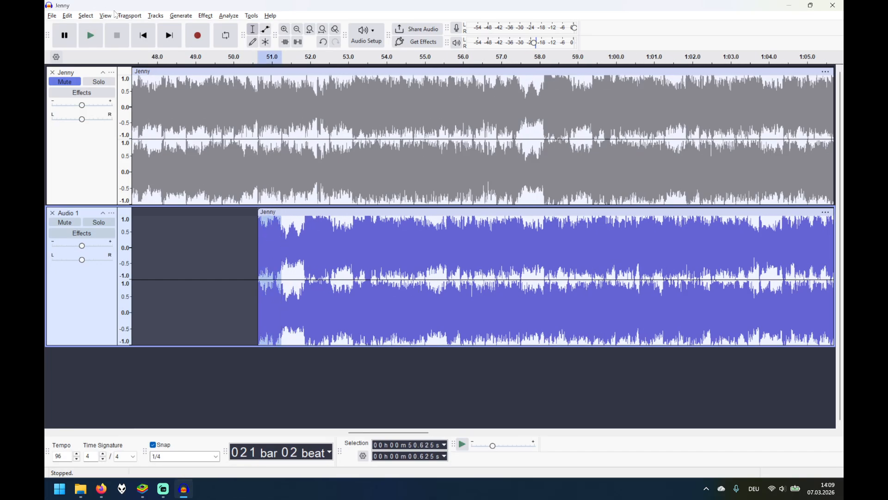
left_click(203, 18)
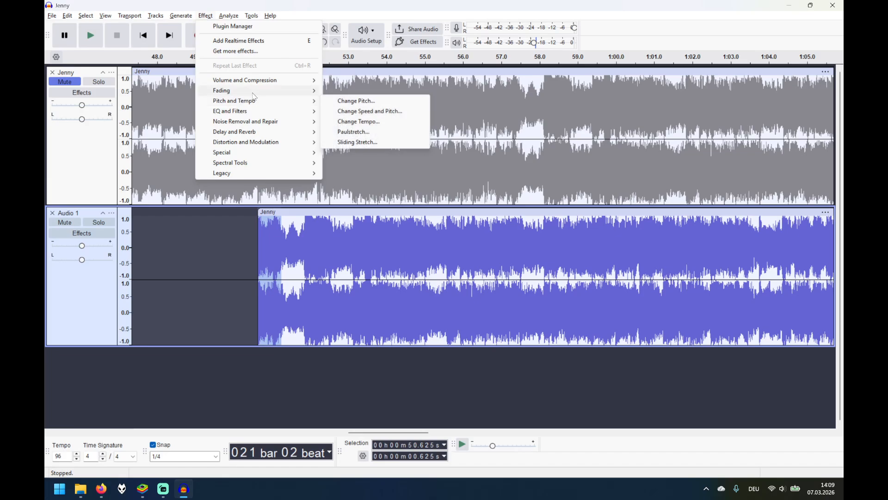
mouse_move(296, 91)
left_click(361, 121)
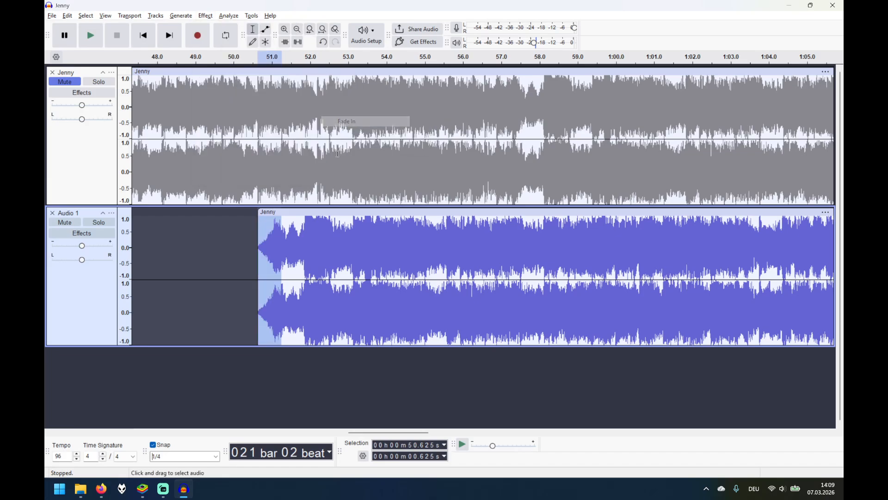
Step: Apply a Fade Out to the last 0.625 s of the clip, starting at 1:27.500
scroll(168, 242, "down", 3)
scroll(208, 247, "up", 3)
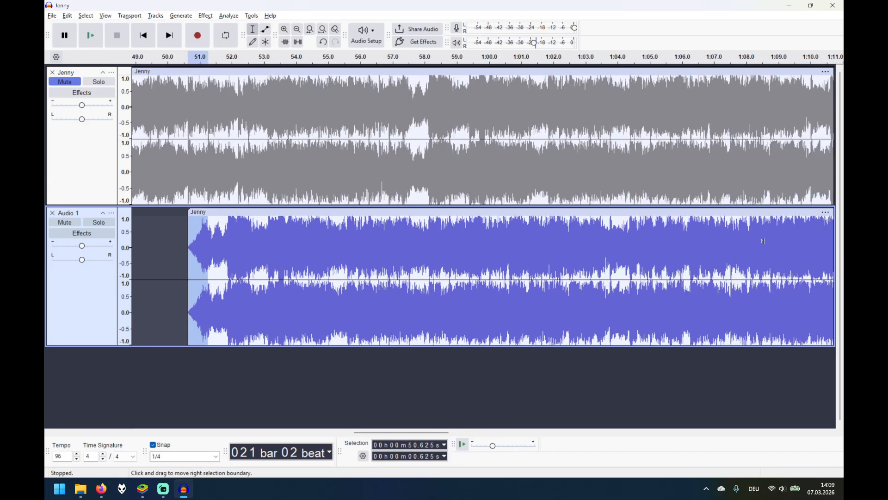
scroll(476, 252, "down", 2)
scroll(339, 256, "down", 2)
left_click(753, 252)
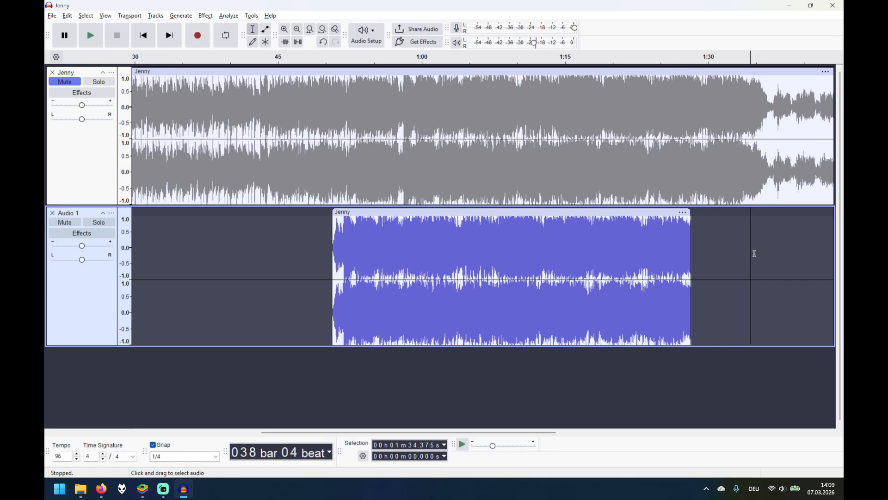
scroll(670, 239, "up", 3)
left_click_drag(550, 248, 521, 251)
left_click(209, 15)
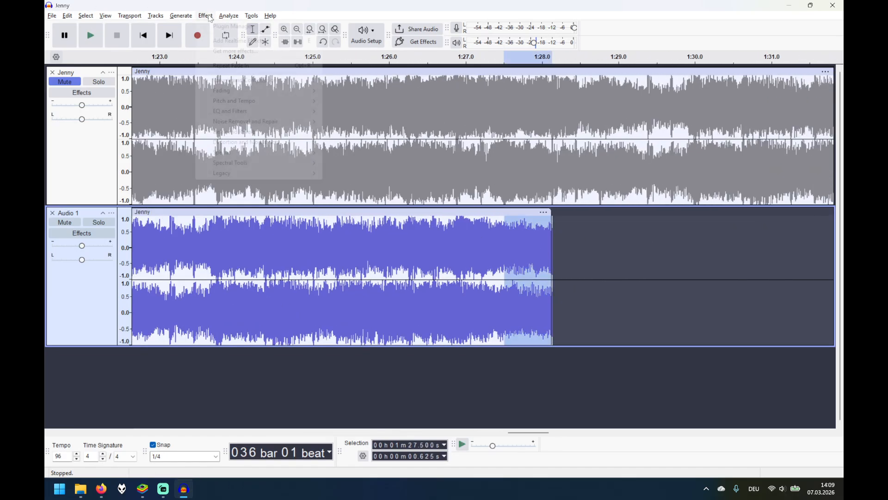
mouse_move(232, 91)
left_click(355, 133)
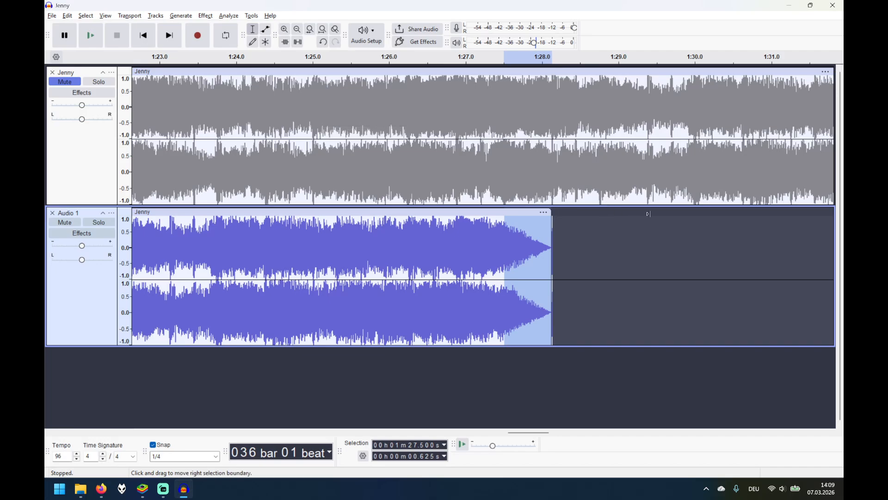
Step: Duplicate the faded clip by pasting a copy directly behind it at 1:28.125
scroll(649, 216, "down", 2)
left_click(613, 233)
left_click(665, 241)
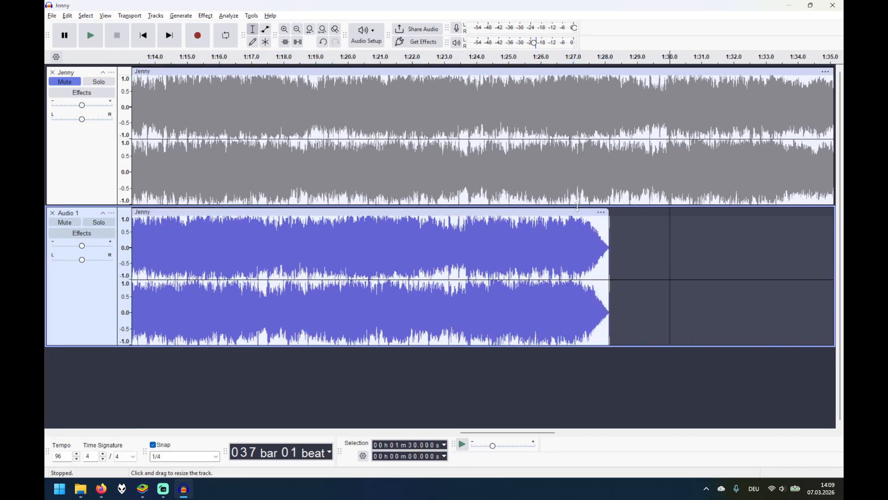
left_click(629, 238)
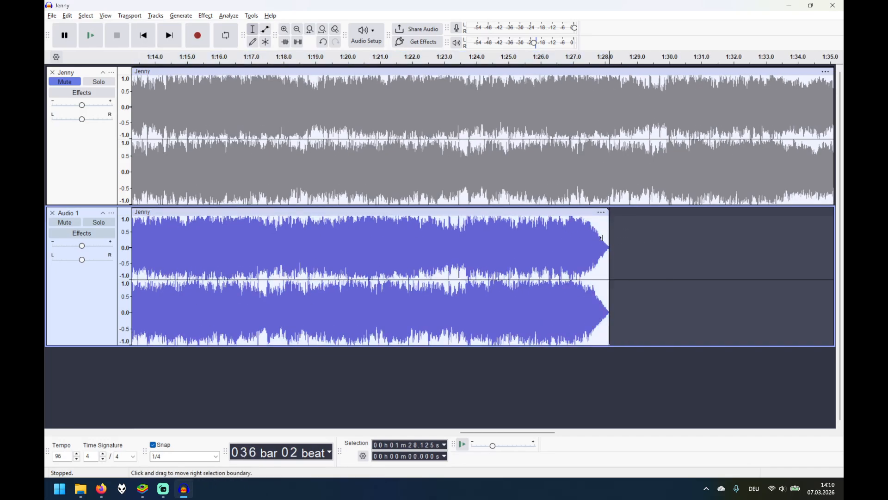
key("ctrl+v")
Step: Play the faded join from 1:26.875 and delete the duplicate clip
key("space")
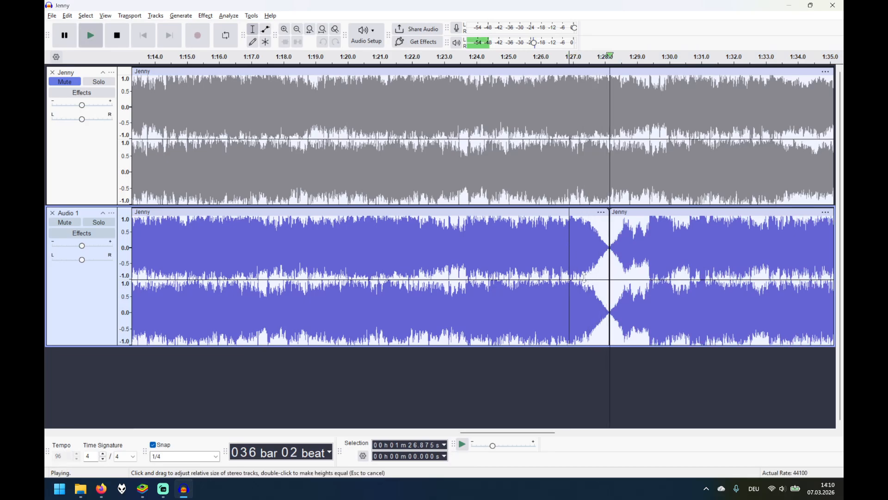
scroll(366, 247, "down", 2)
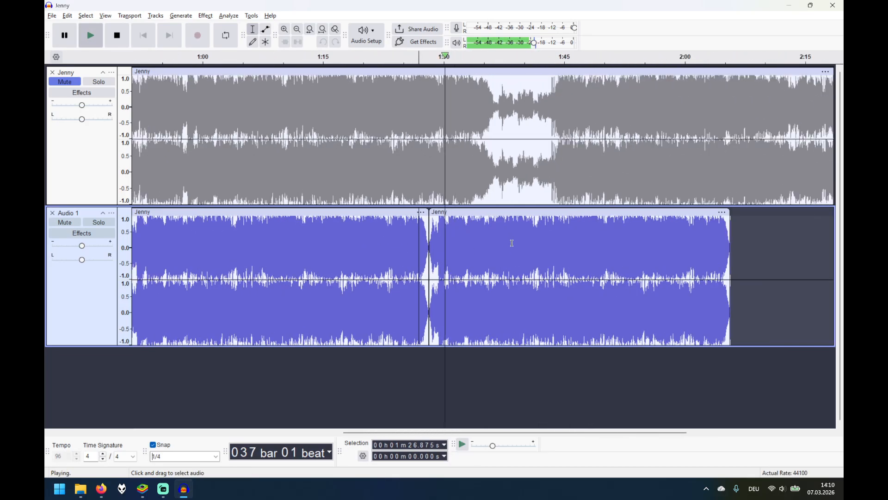
key("space")
left_click(520, 212)
key("Delete")
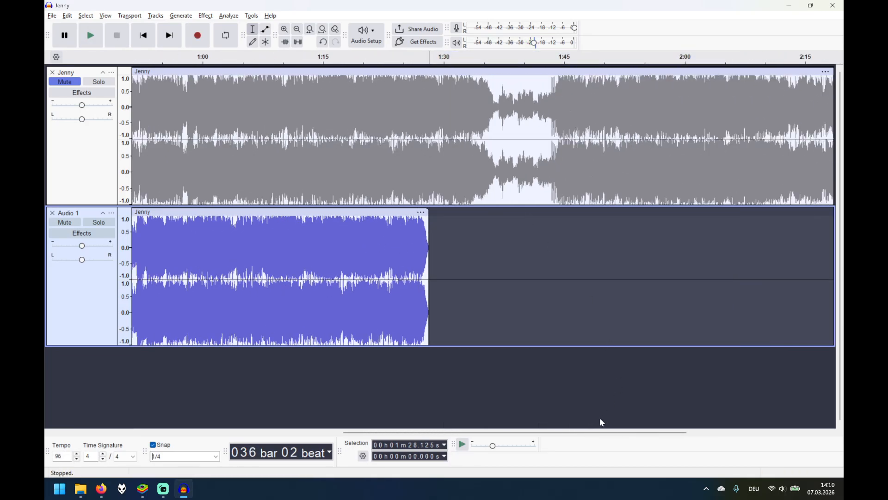
Step: Move the faded clip on the second track to the very start of the timeline
left_click_drag(490, 432, 287, 433)
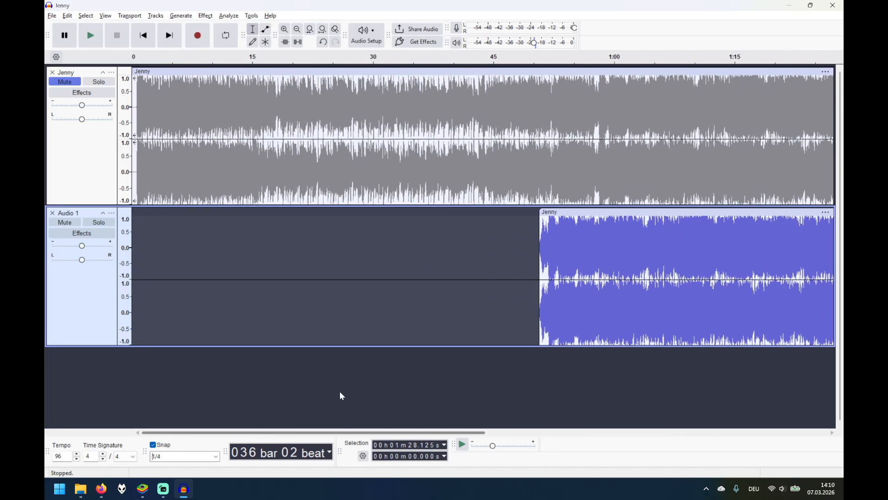
scroll(488, 363, "down", 1)
left_click_drag(339, 215, 138, 216)
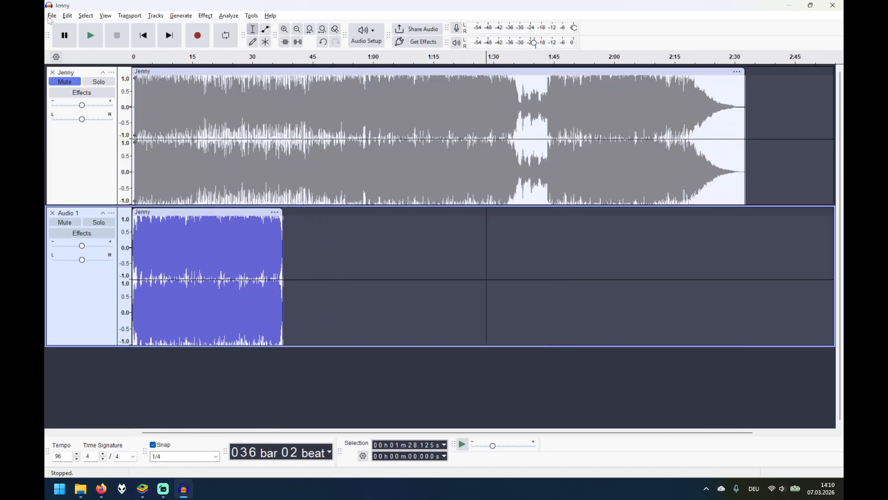
Step: Export the audio to the computer as Jenny.mp3 in the Aurora\Previews folder, replacing the existing file
left_click(52, 17)
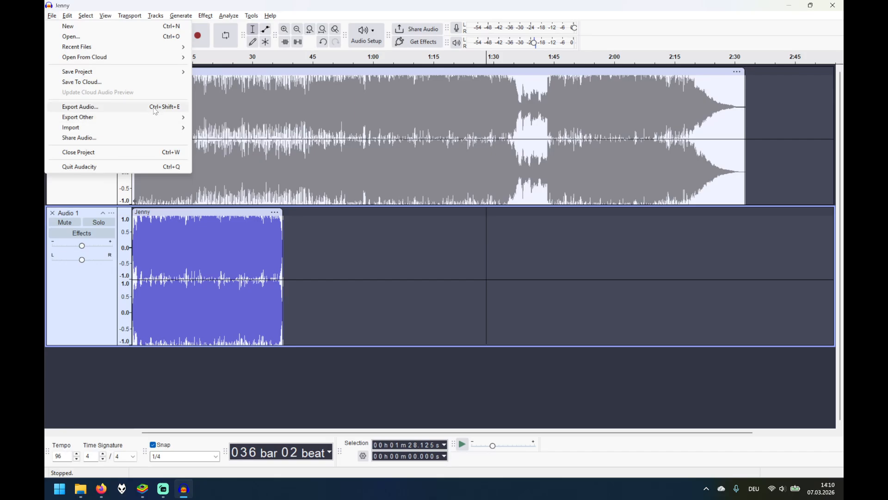
left_click(155, 109)
left_click(490, 337)
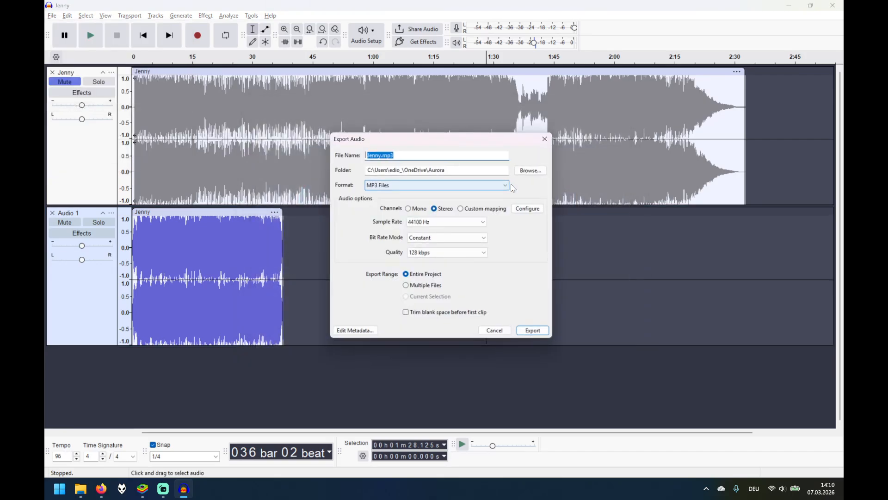
left_click(478, 170)
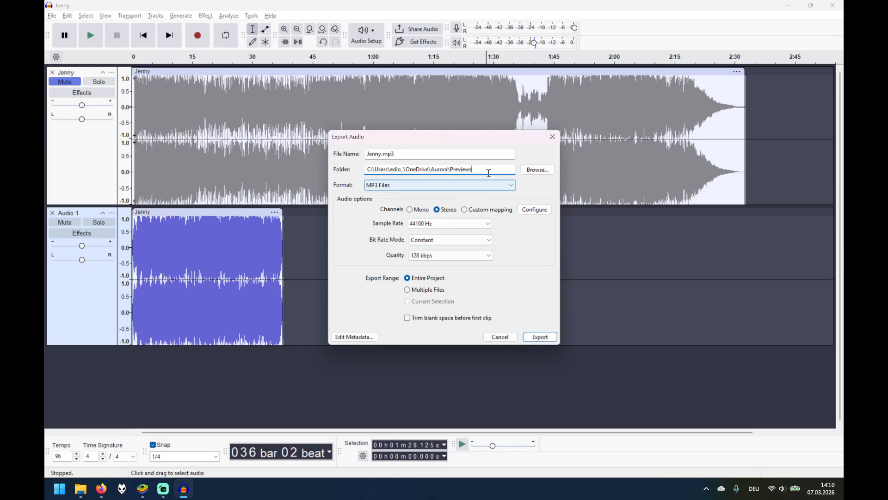
left_click(541, 337)
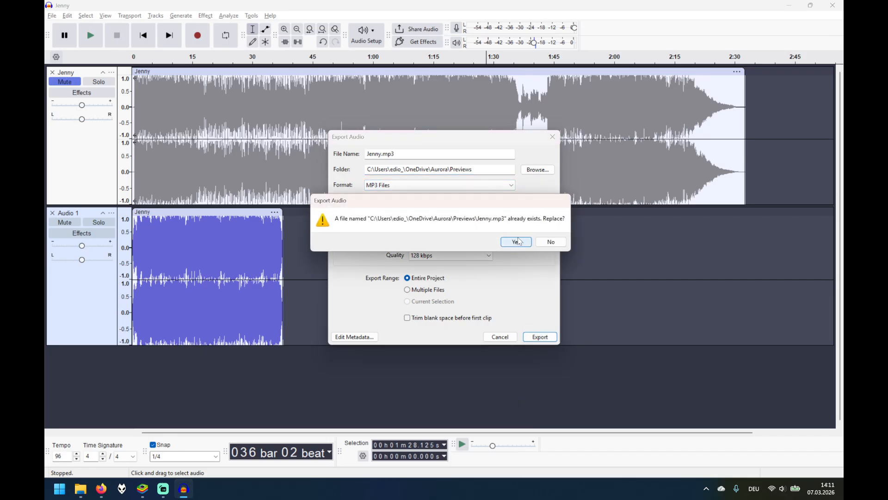
left_click(514, 241)
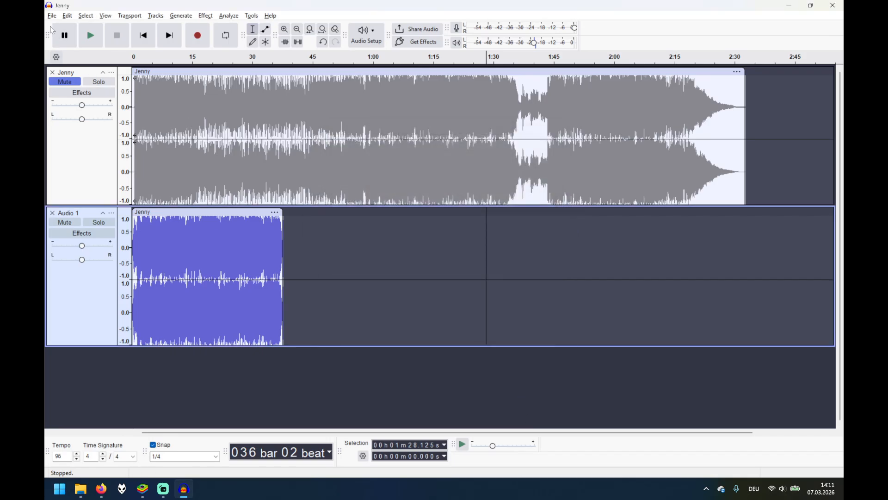
Step: Export the audio to the computer as Jenny.mp3 in the Aurora folder, replacing the existing file
left_click(52, 15)
left_click(119, 108)
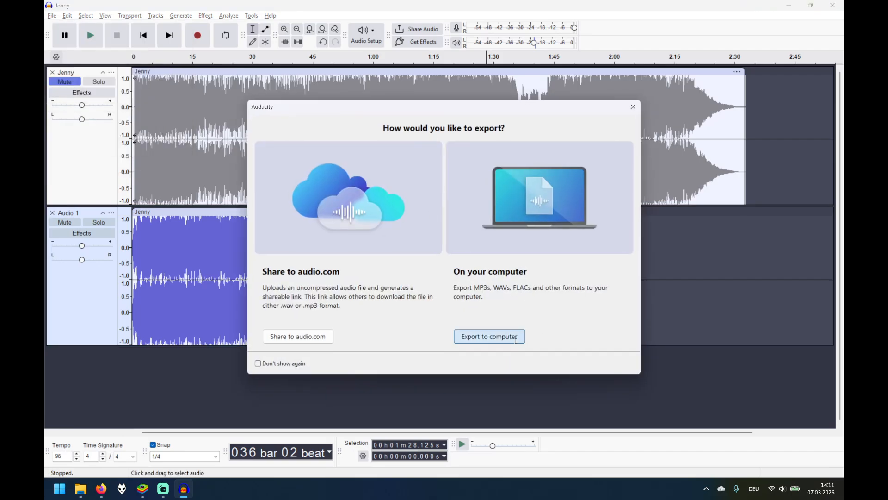
left_click(478, 337)
left_click_drag(484, 170, 451, 170)
key("BackSpace")
key("BackSpace")
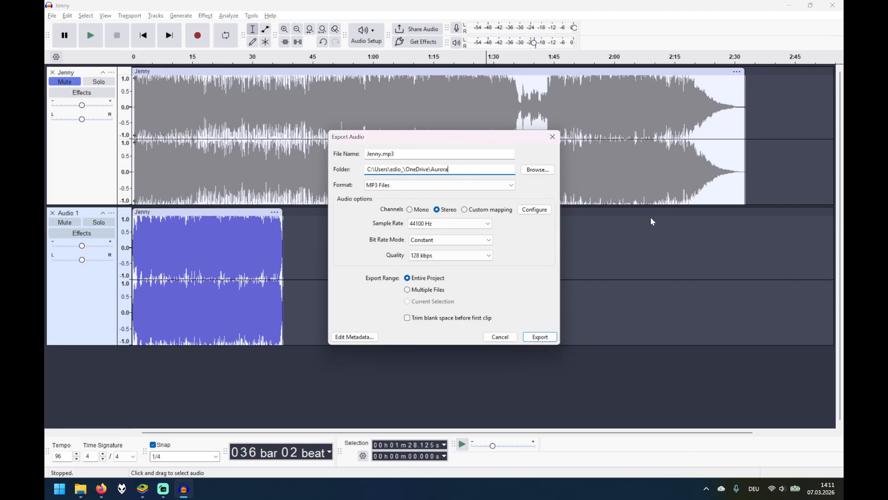
left_click(550, 337)
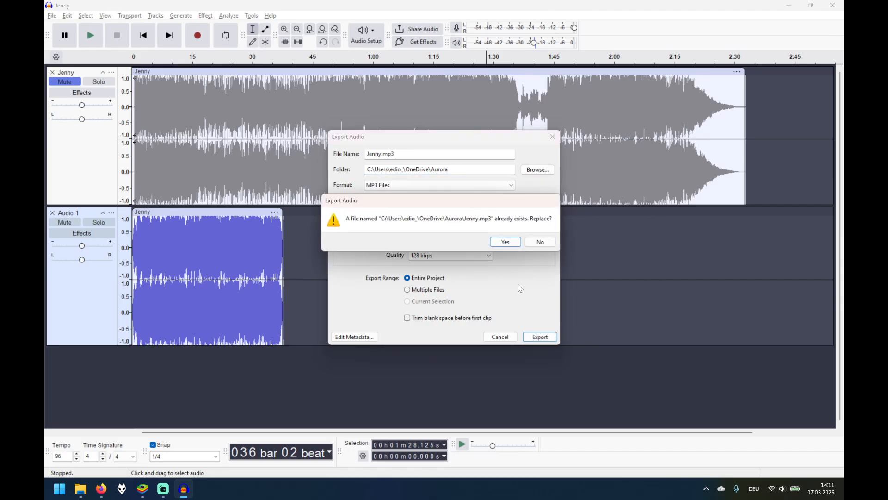
left_click(499, 242)
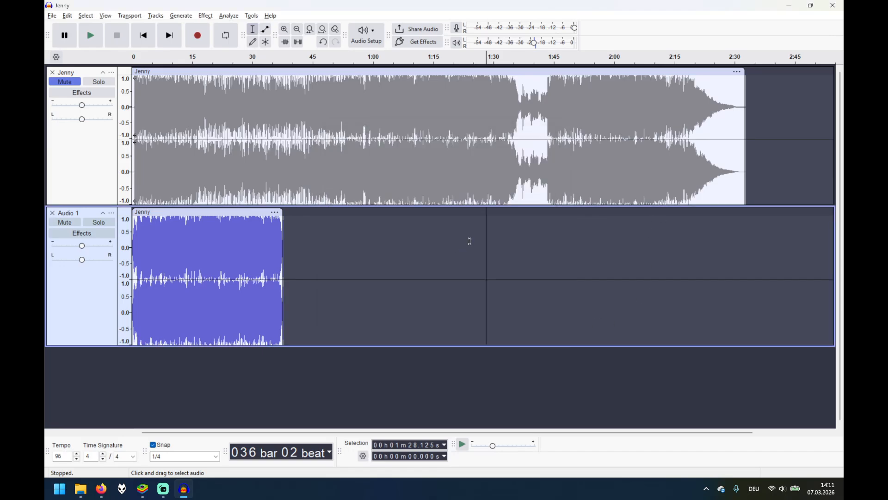